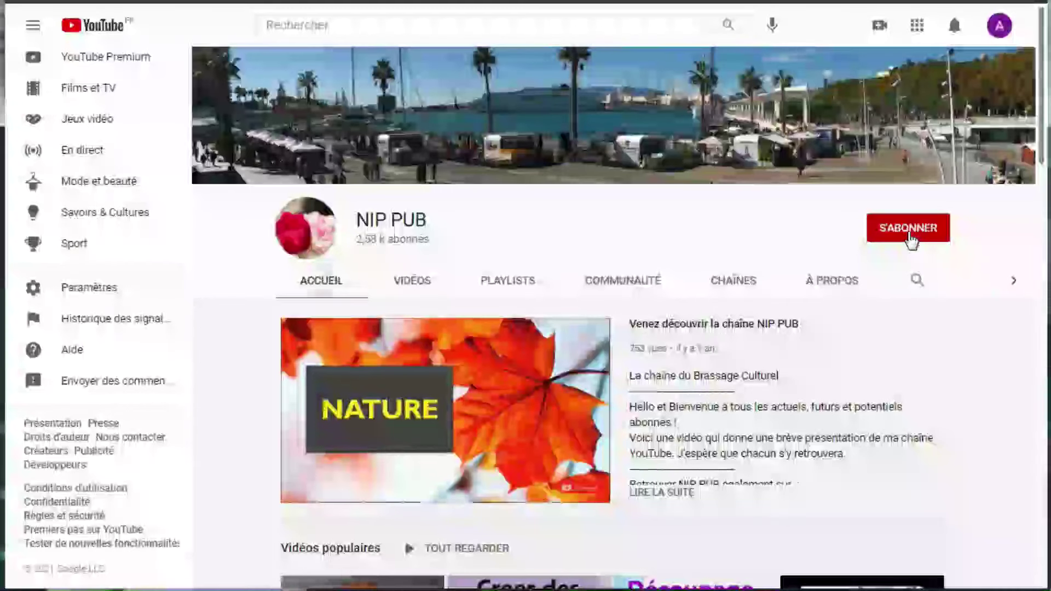
Subscribe to the NIP PUB channel with all notifications enabled
left_click(910, 239)
left_click(938, 233)
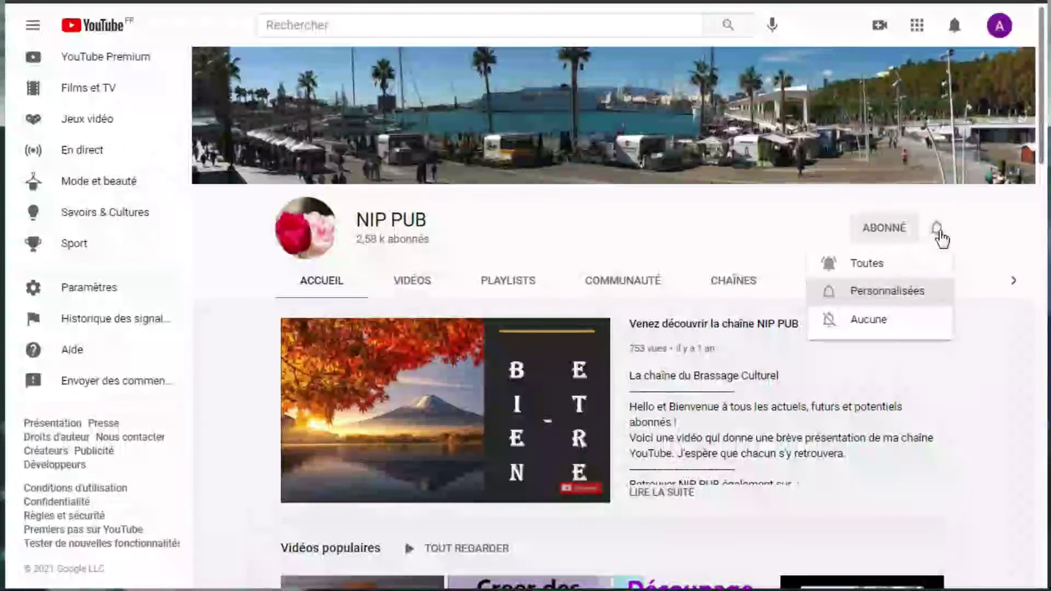
left_click(879, 266)
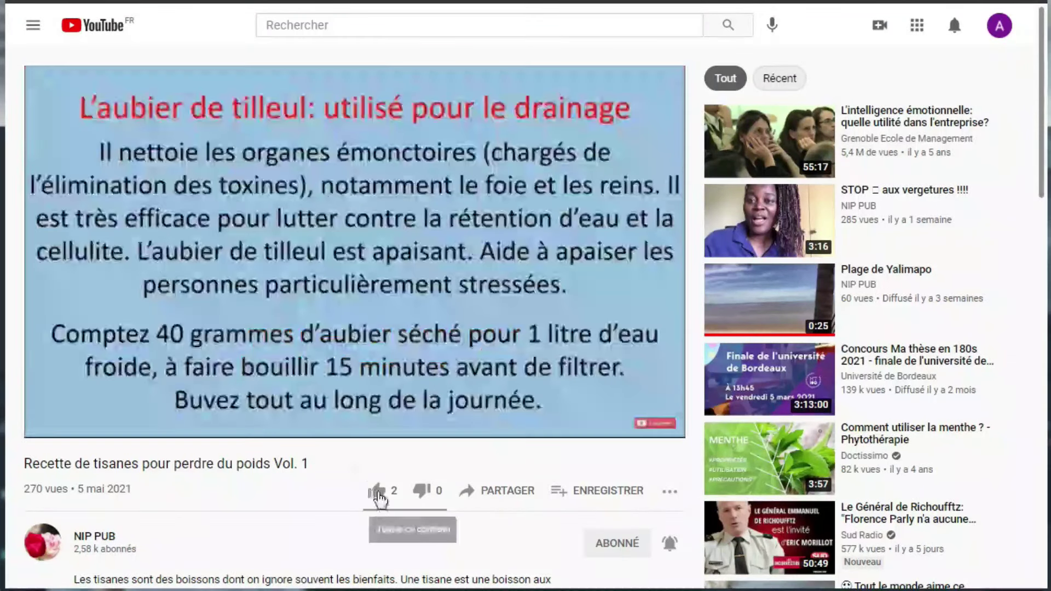
Like the tisane recipe video and copy its share link
left_click(377, 495)
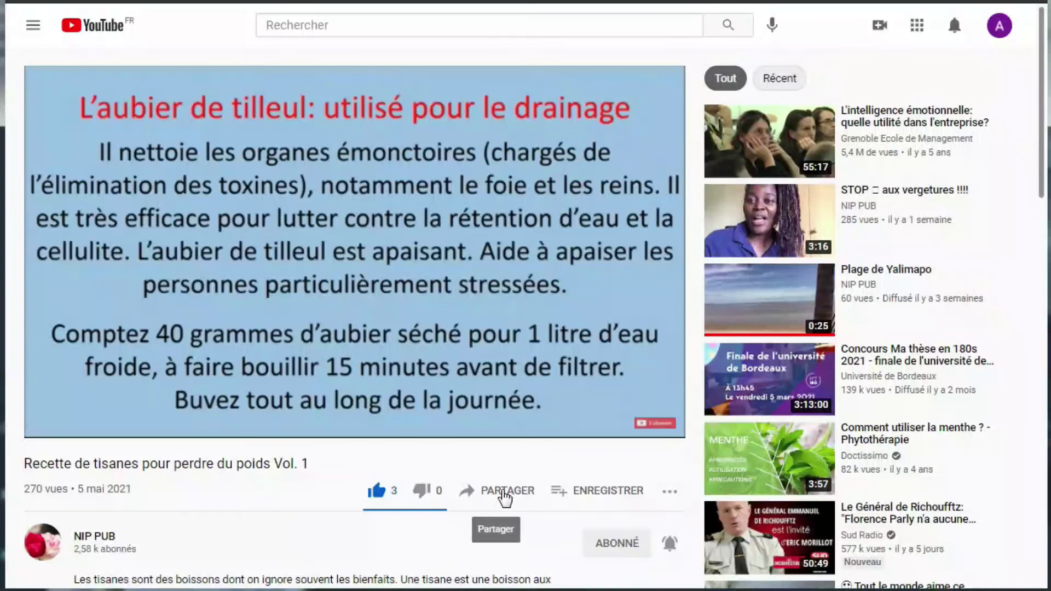
left_click(502, 491)
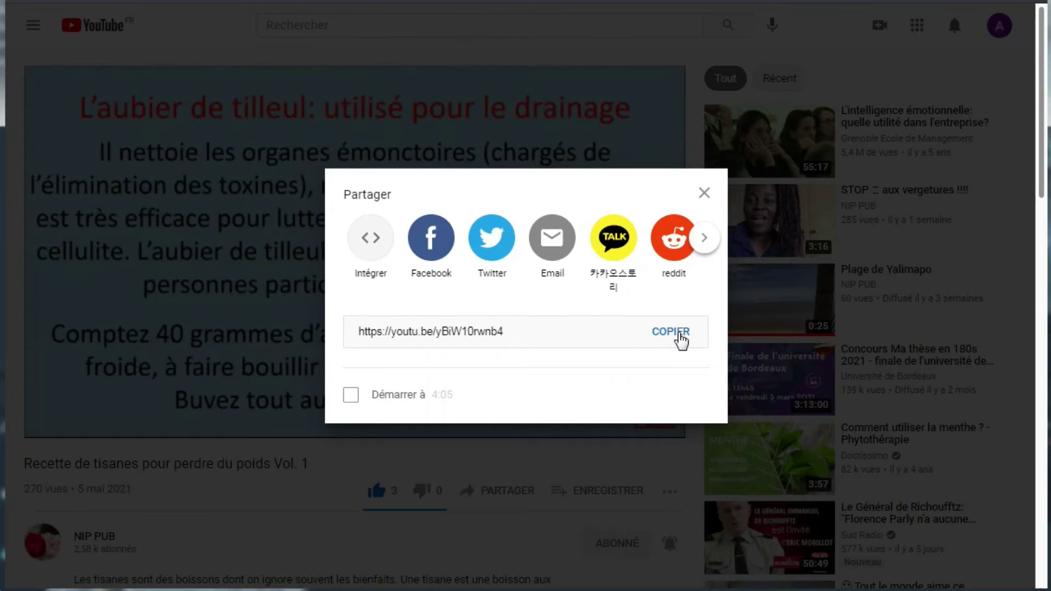
left_click(671, 332)
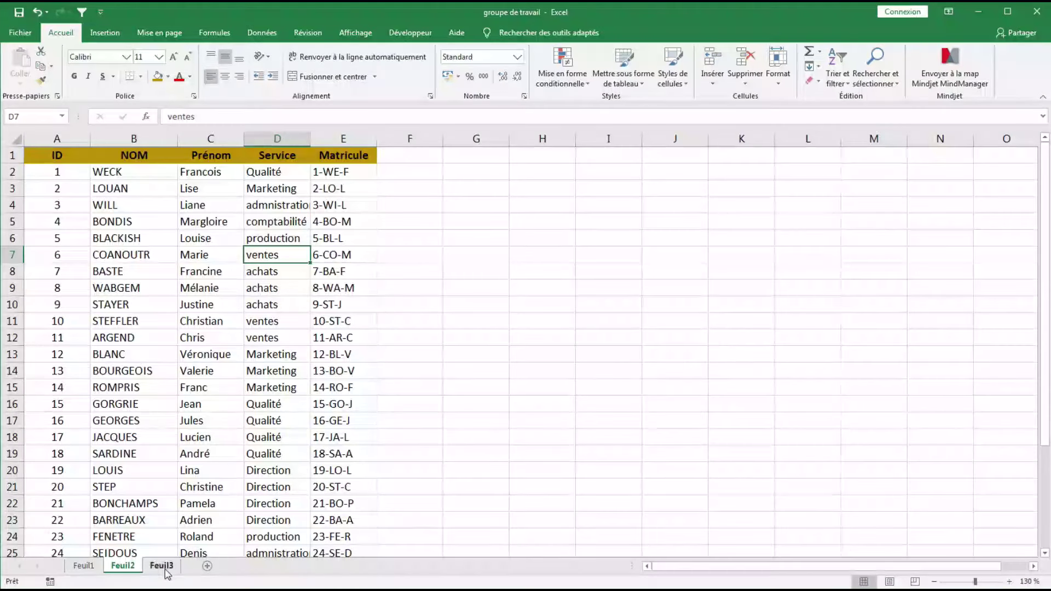
key("ctrl+Page_Down")
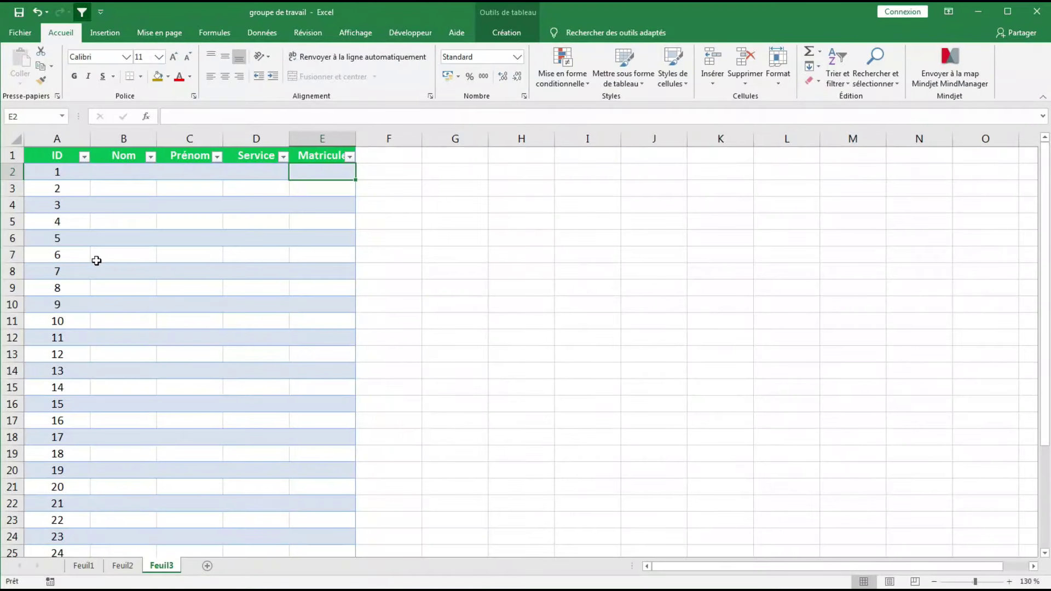
left_click(117, 171)
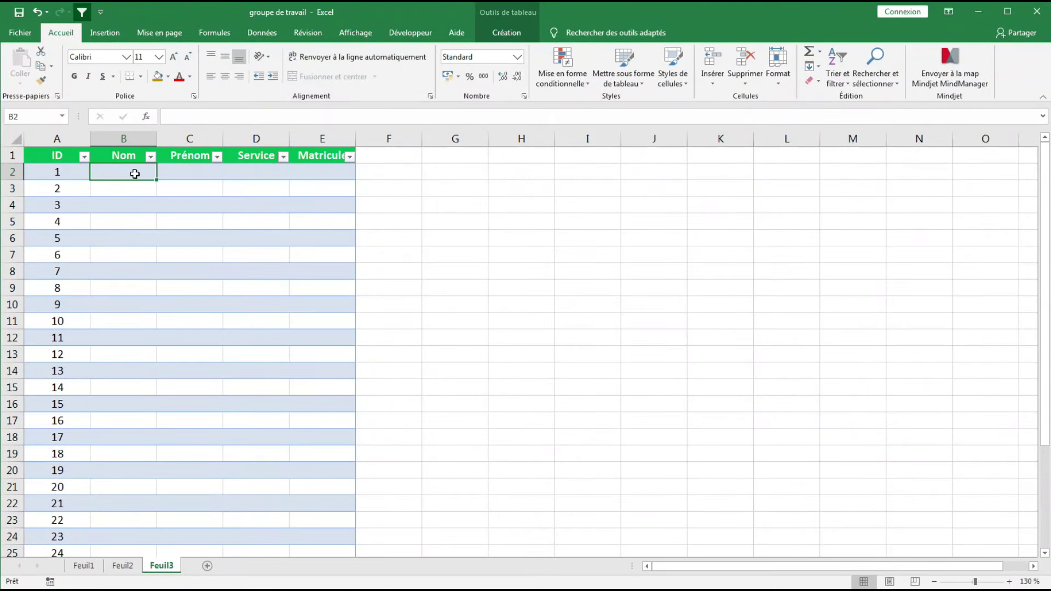
left_click(130, 143)
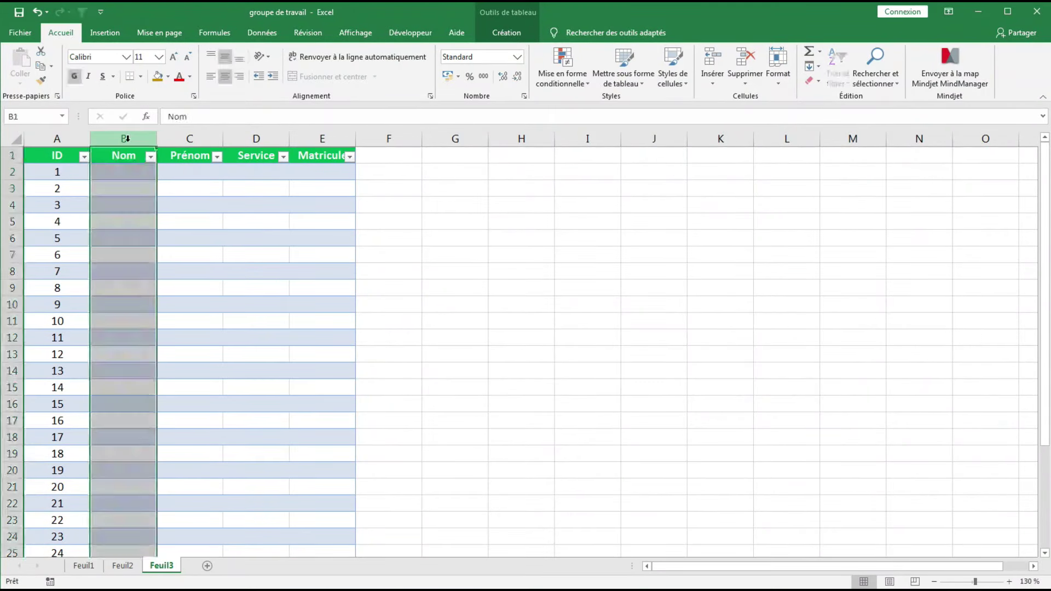
left_click(121, 171)
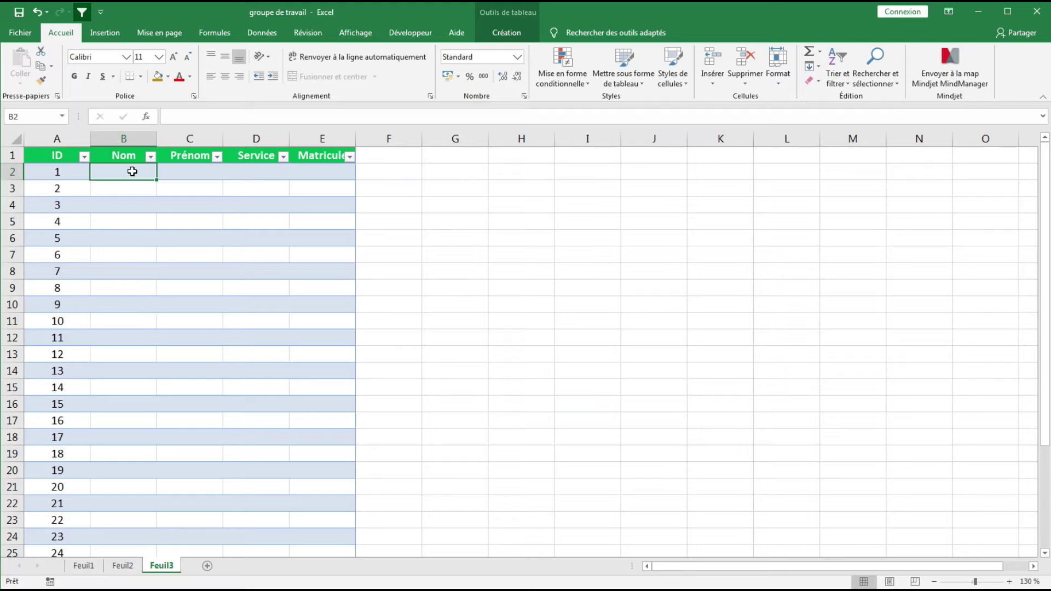
left_click(201, 173)
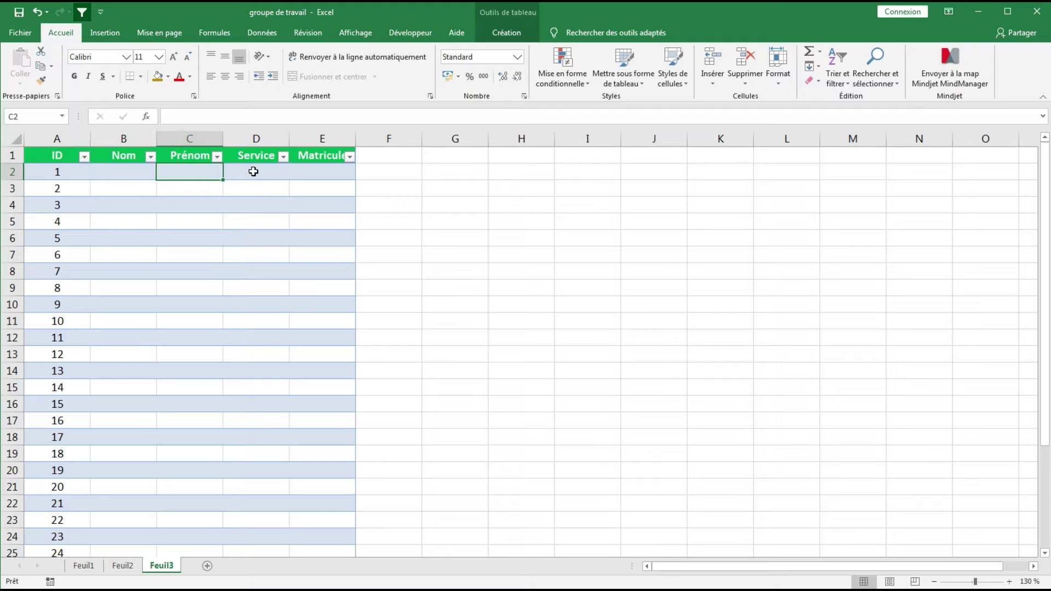
left_click(253, 171)
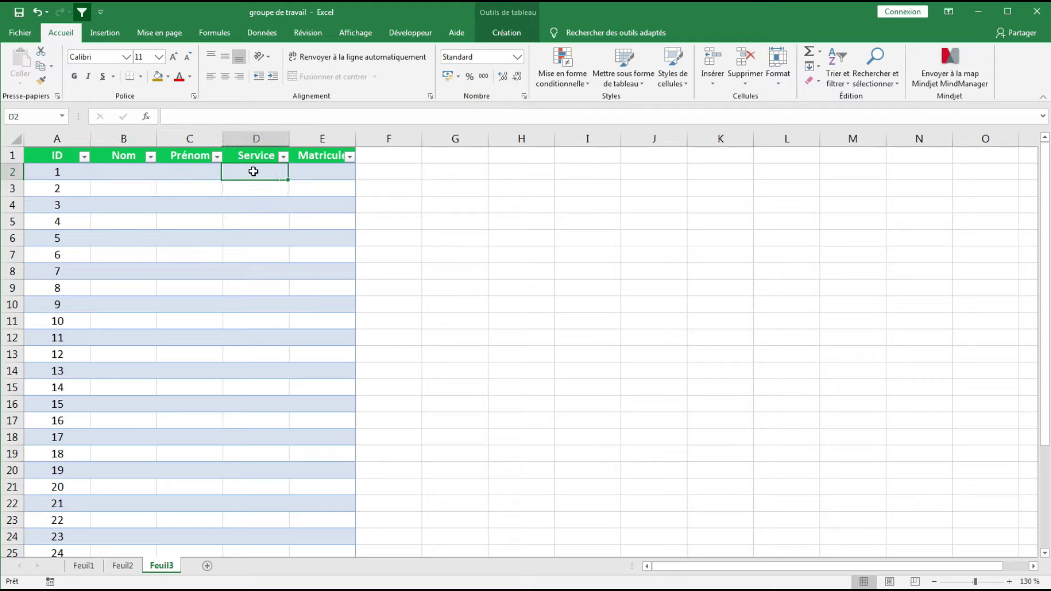
left_click(310, 170)
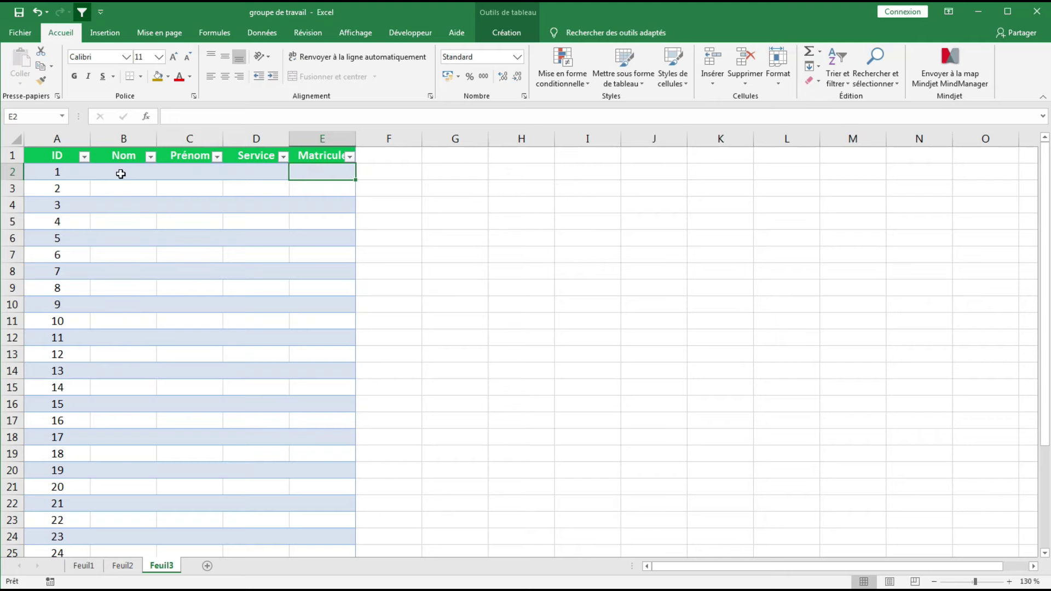
left_click(122, 138)
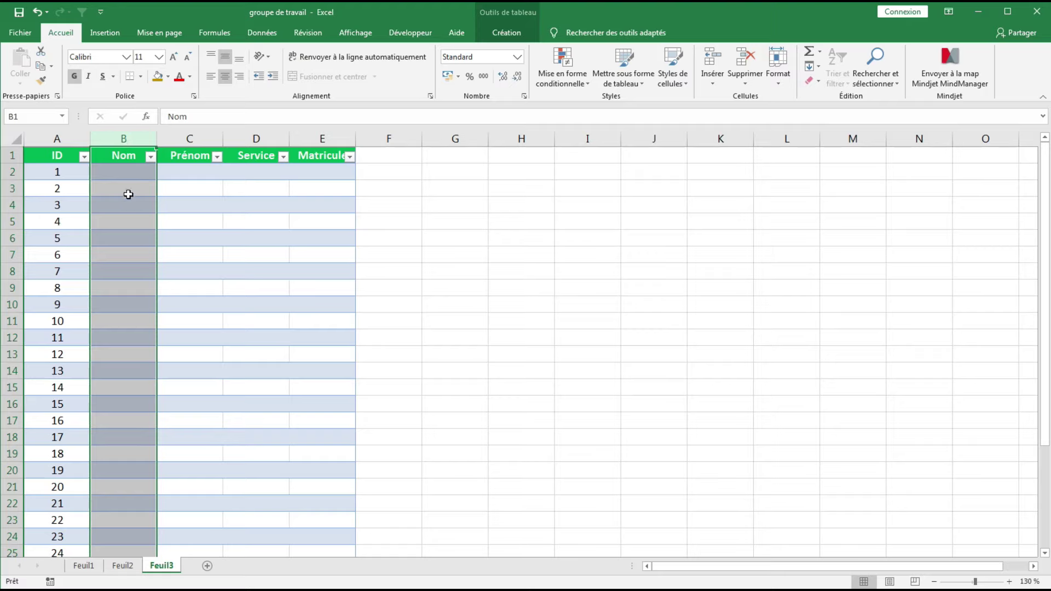
left_click(123, 565)
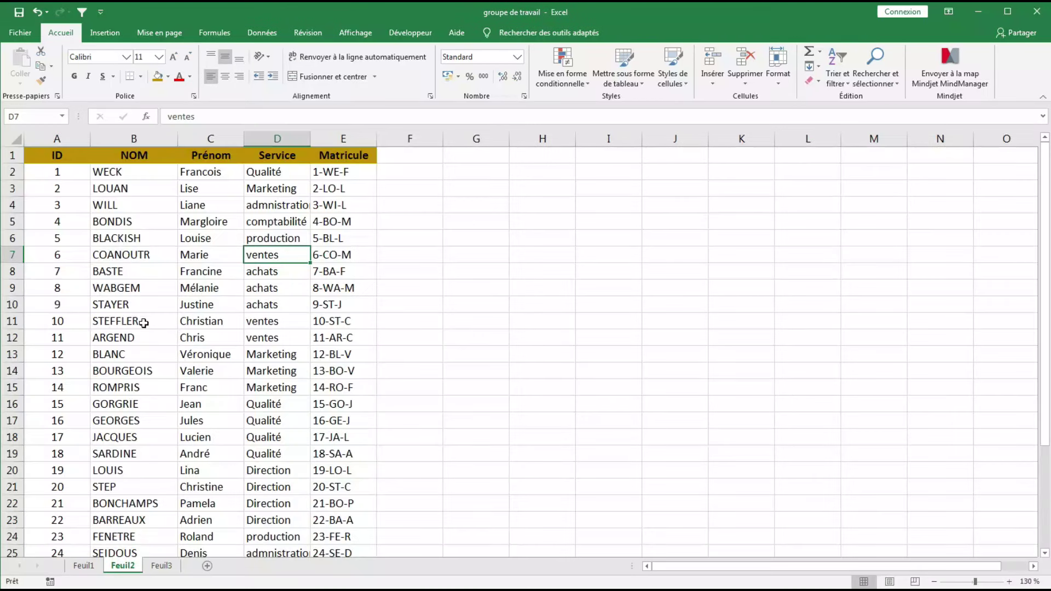
Select Feuil2's surnames B2:B32, WECK down to BALTAR, confirming the range is named Nom
left_click(122, 170)
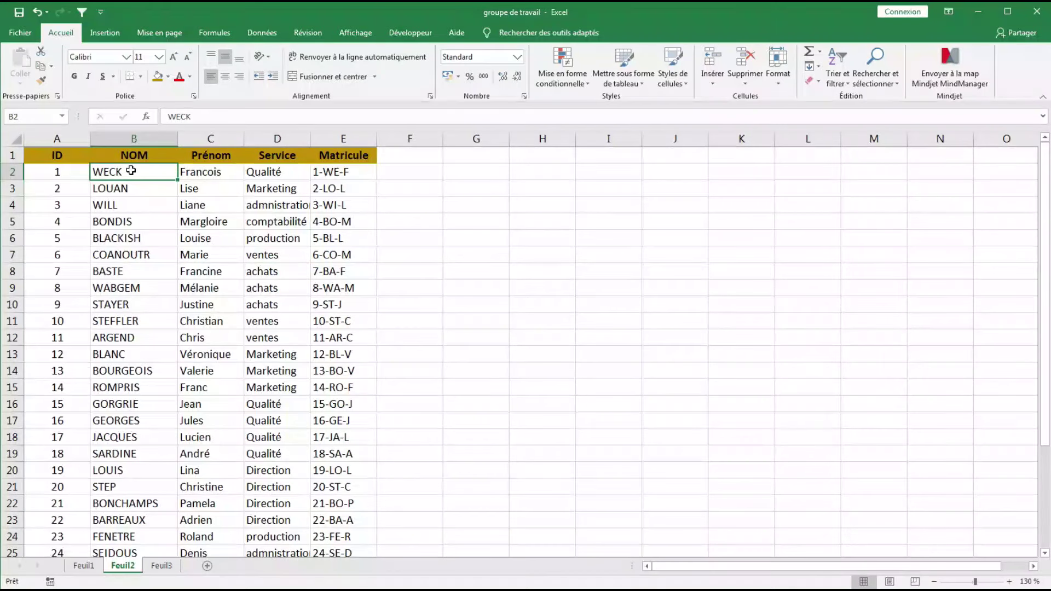
left_click_drag(118, 170, 118, 187)
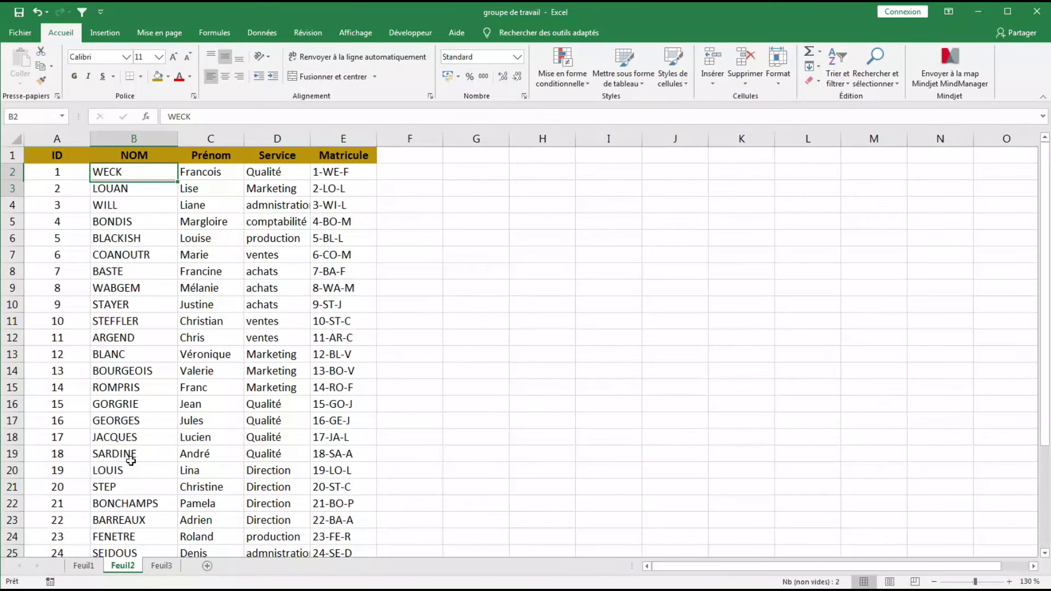
left_click_drag(132, 532, 133, 564)
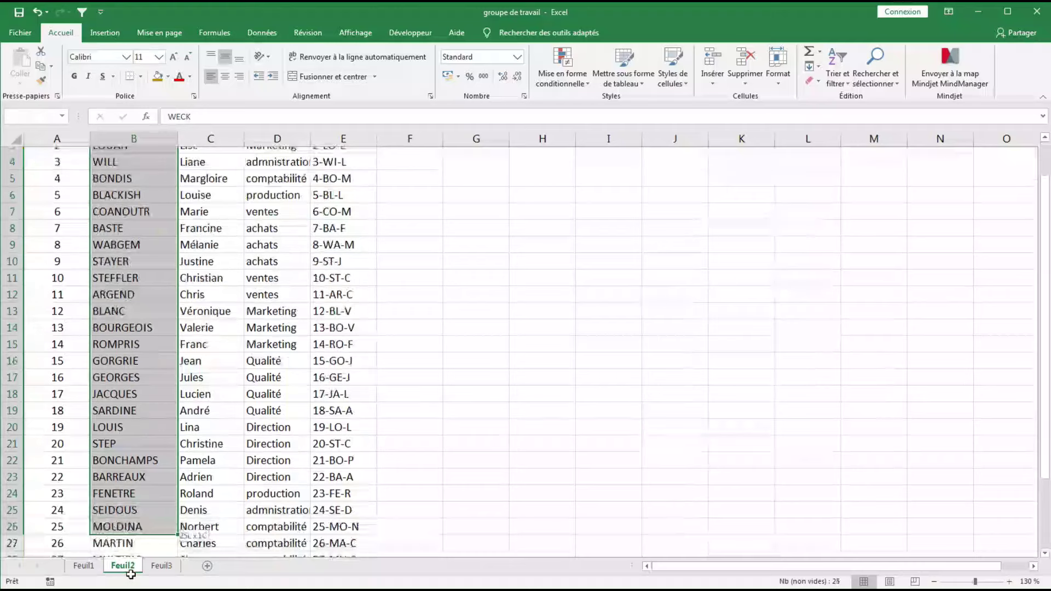
left_click_drag(132, 565, 124, 484)
scroll(117, 269, "up", 4)
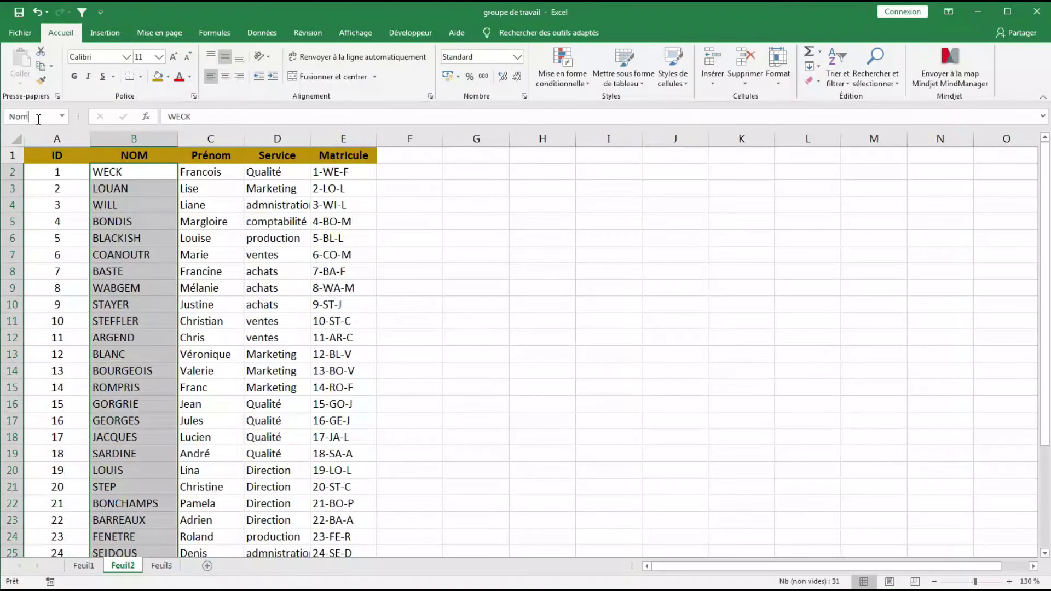
left_click(138, 191)
left_click(126, 170)
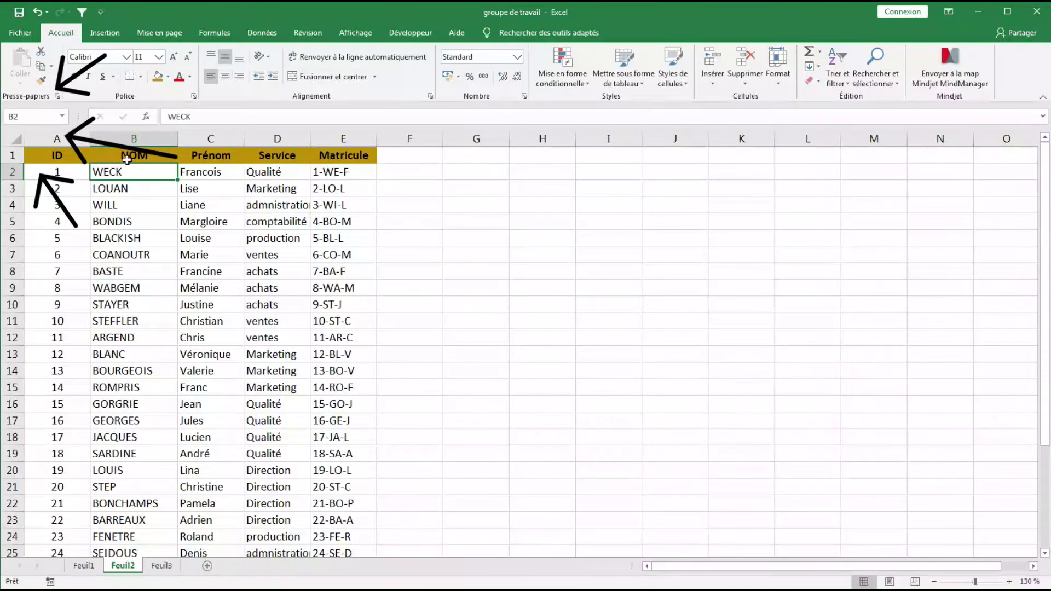
key("shift+Down")
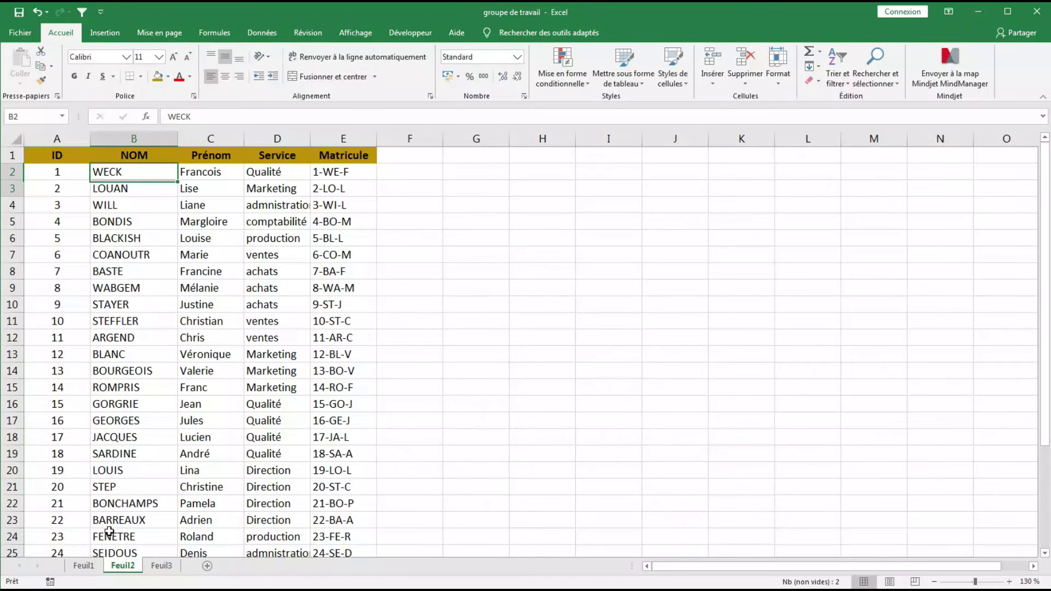
left_click(110, 532, "shift")
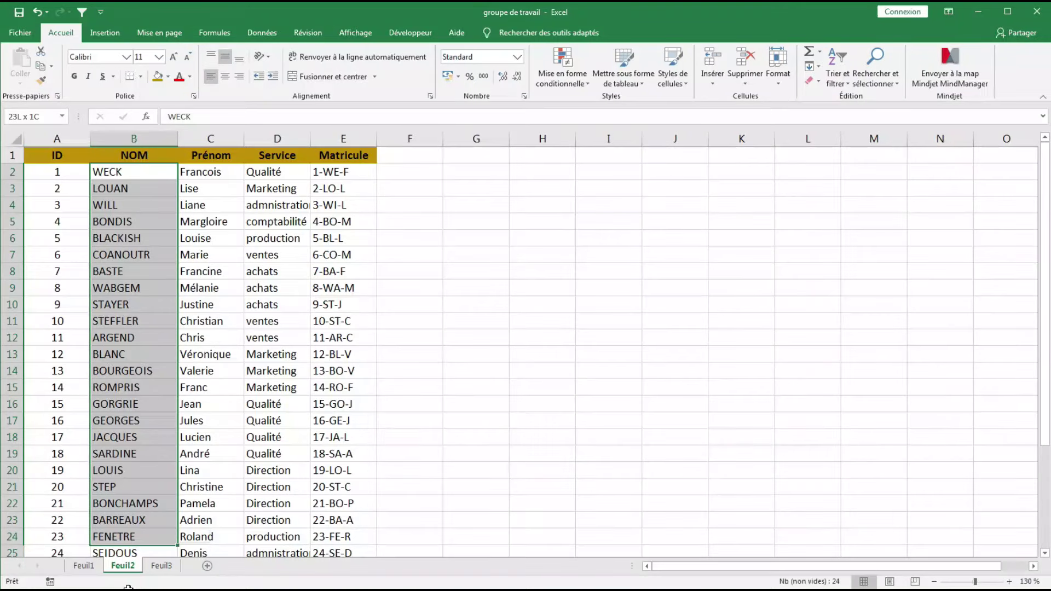
left_click_drag(127, 587, 118, 456)
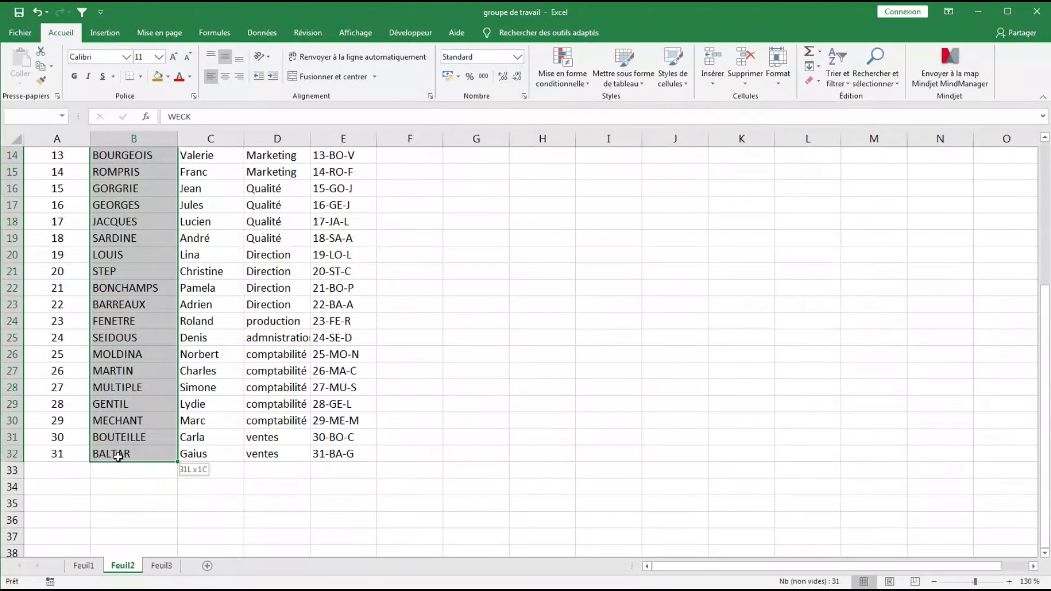
scroll(207, 354, "up", 5)
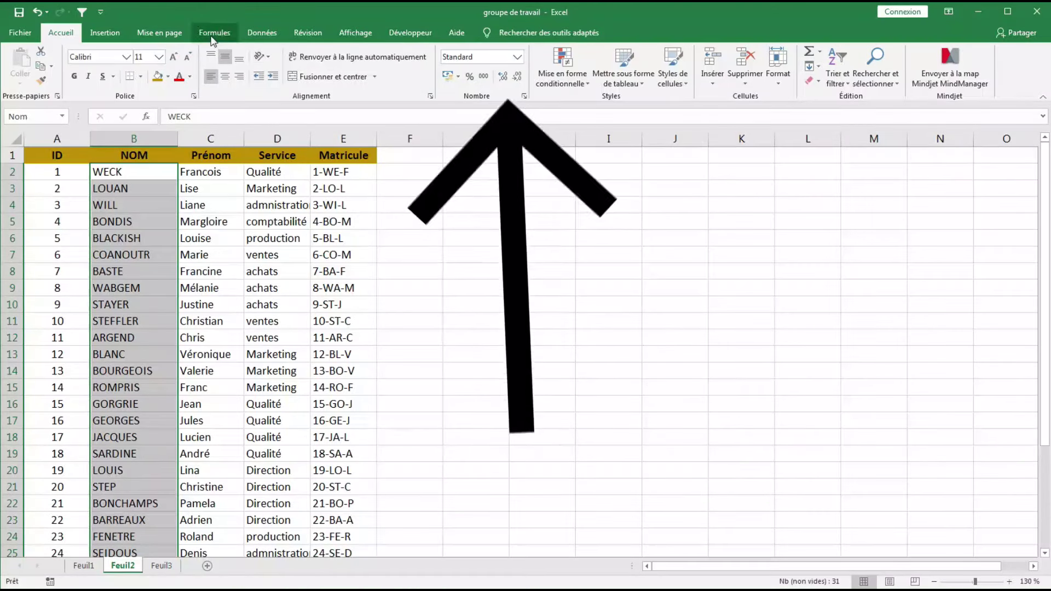
In the Name Manager, define a new name 'prenom' referring to Feuil2's first names C2:C32
left_click(213, 34)
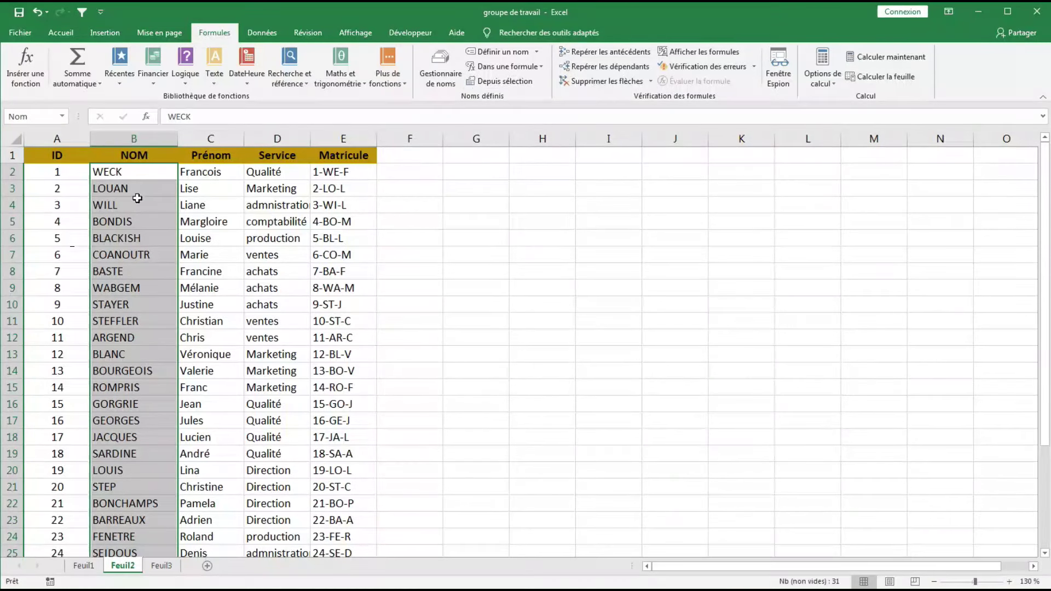
left_click(443, 68)
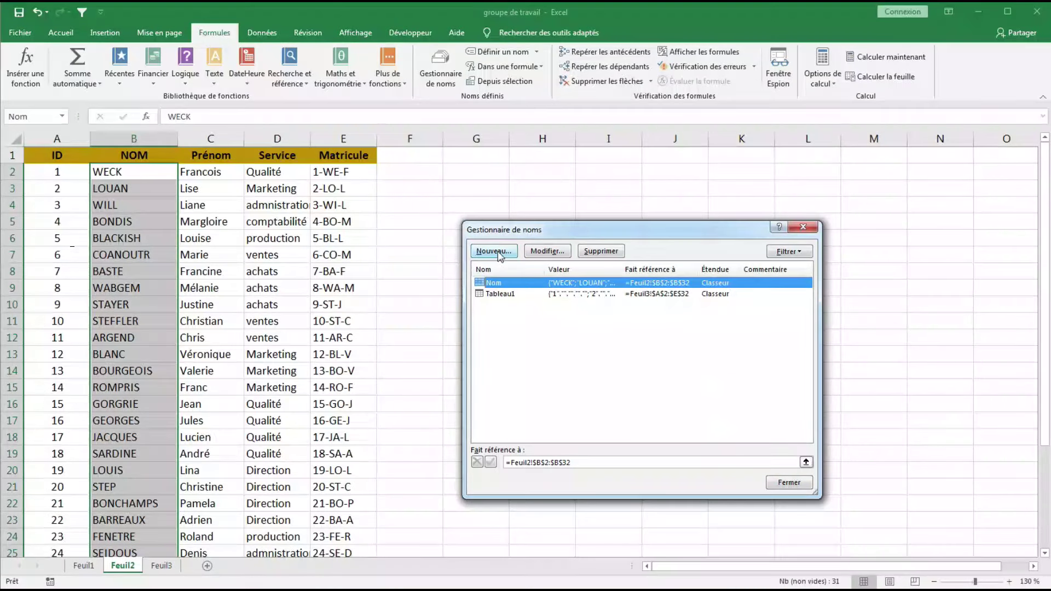
left_click(494, 250)
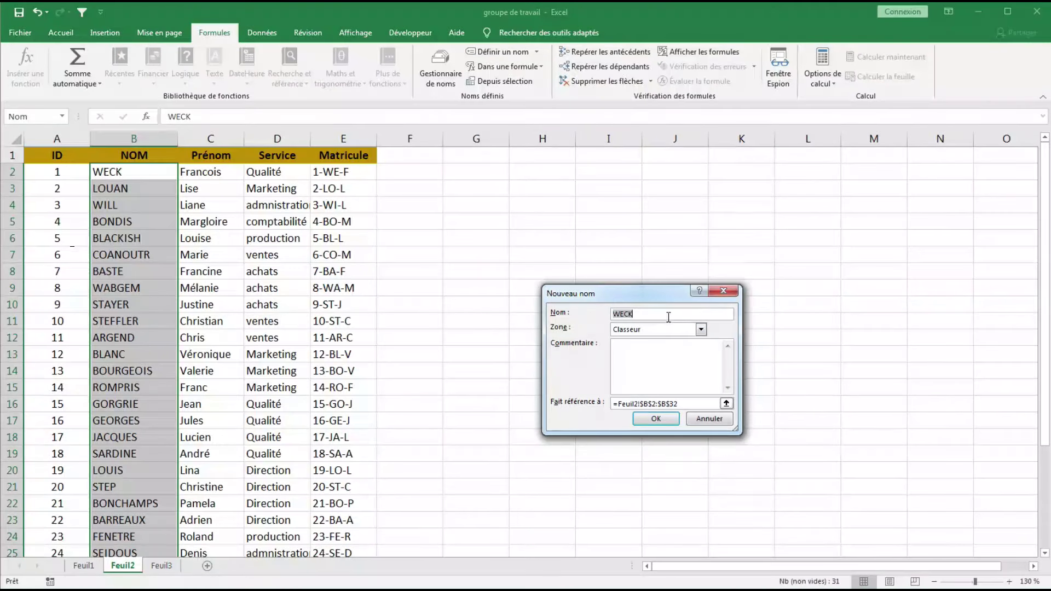
type("Pr")
key("BackSpace")
type("prenom")
left_click(726, 404)
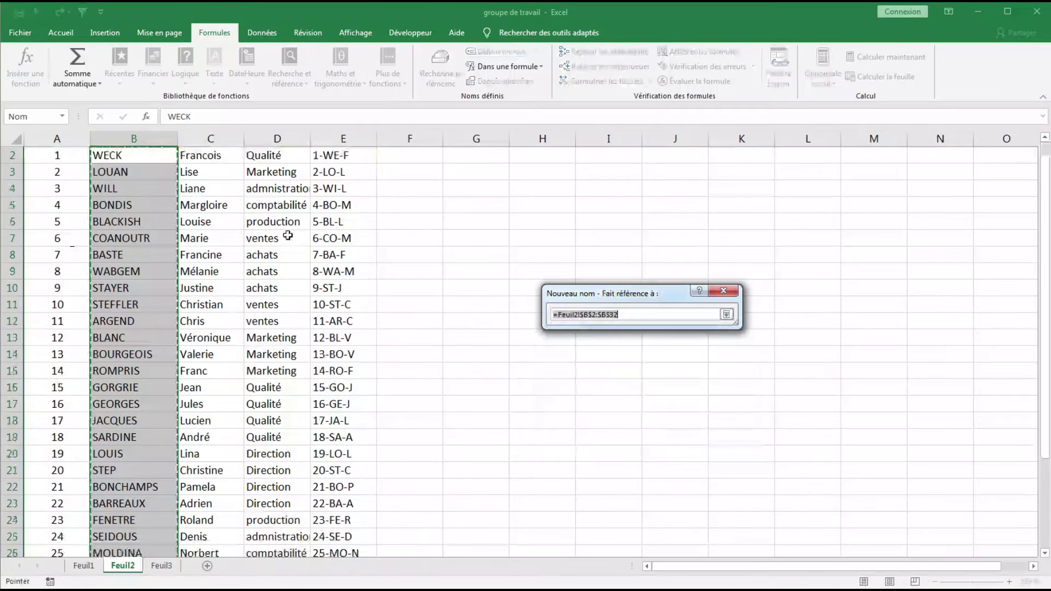
mouse_move(206, 173)
left_mouse_down()
mouse_move(216, 584)
mouse_move(209, 519)
left_mouse_up()
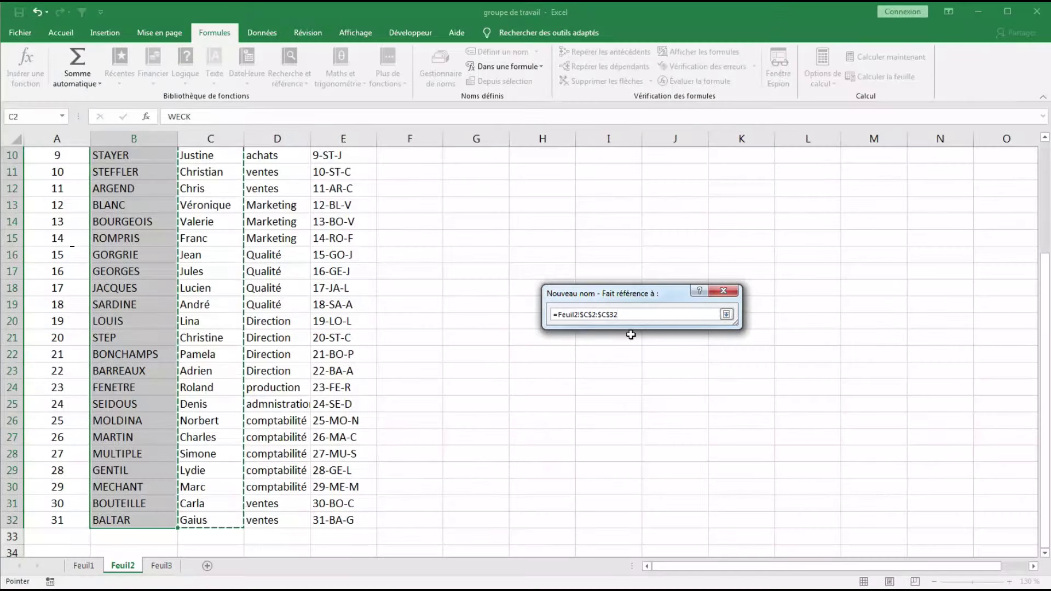
left_click(726, 314)
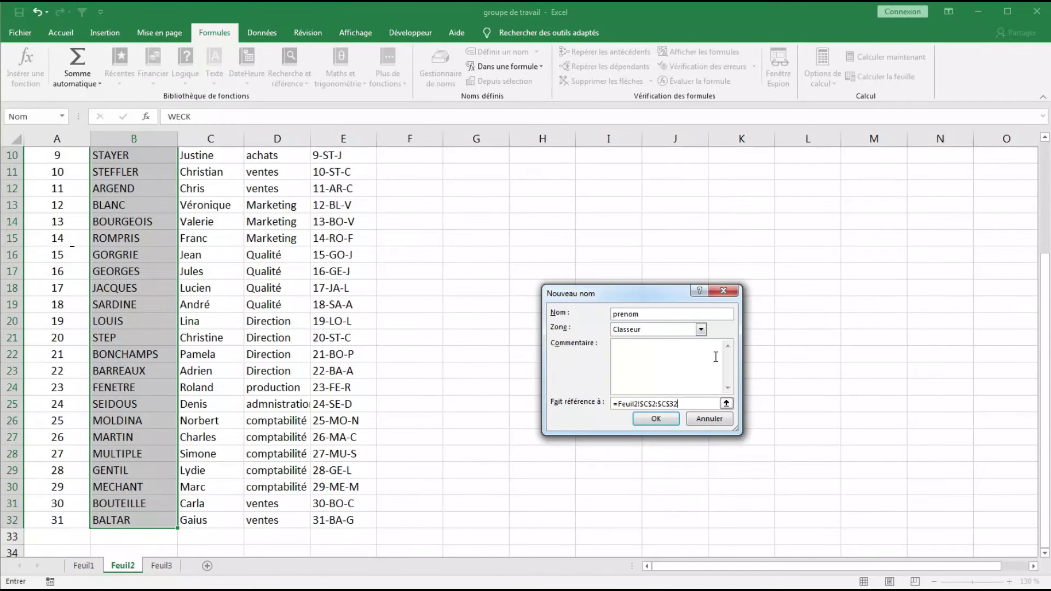
left_click(655, 419)
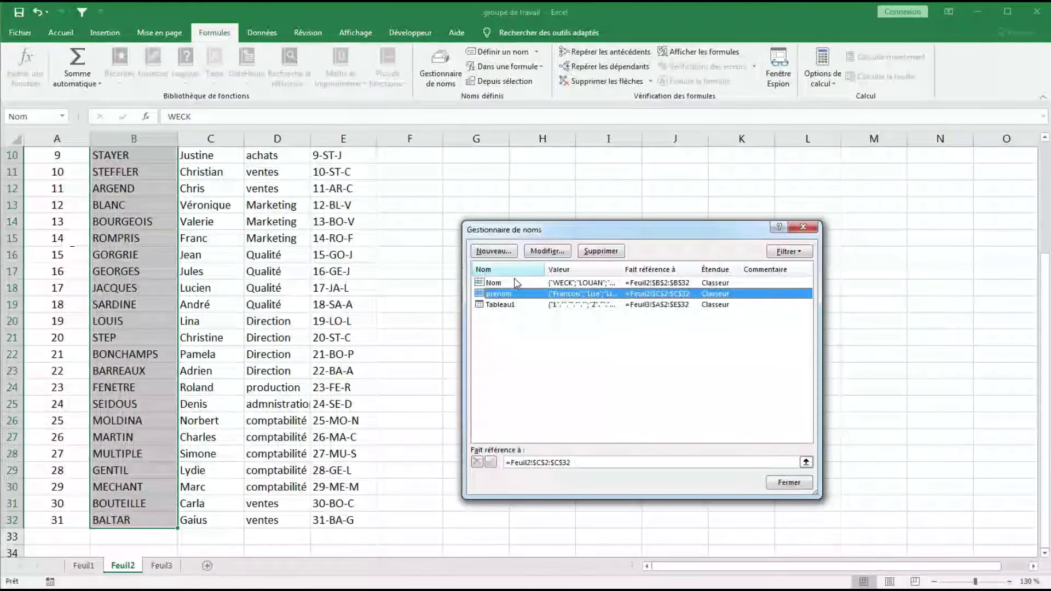
Review the values stored under Nom and close the Name Manager
left_click(504, 282)
left_click(504, 294)
left_click(504, 282)
left_click(523, 294)
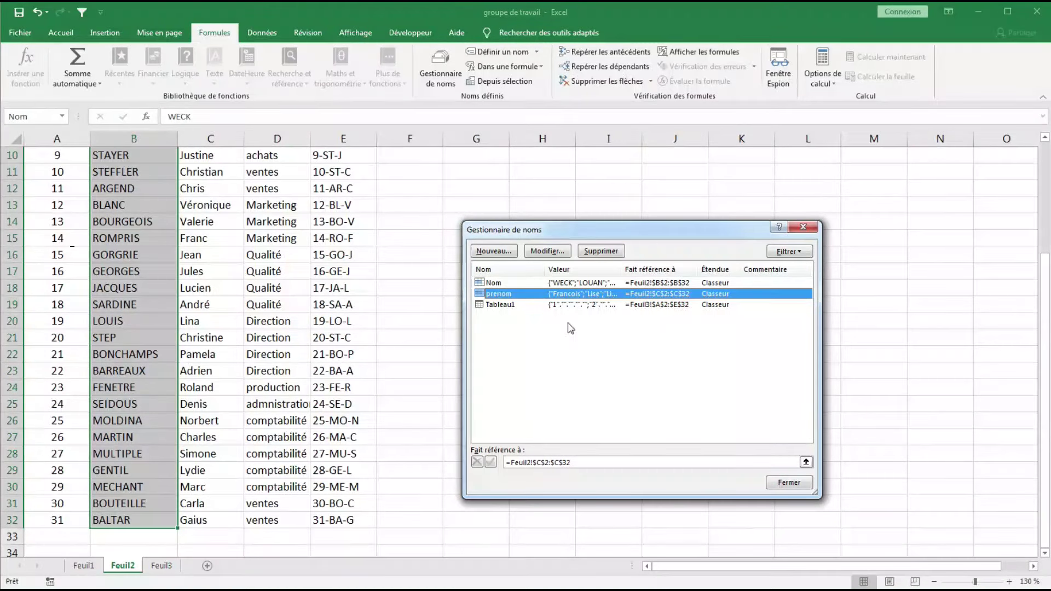
left_click(799, 485)
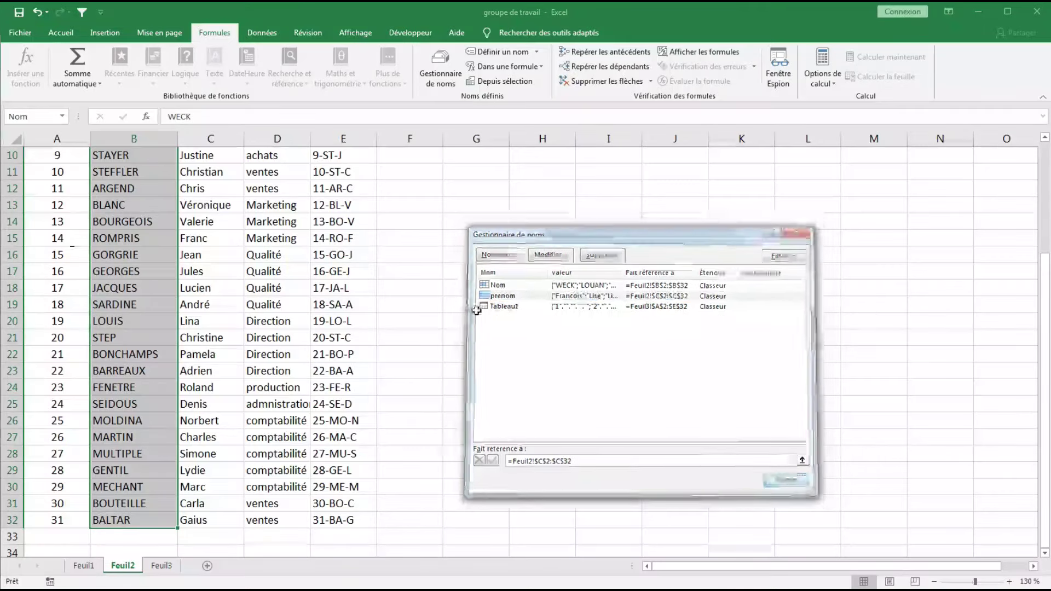
left_click(409, 287)
scroll(409, 288, "up", 3)
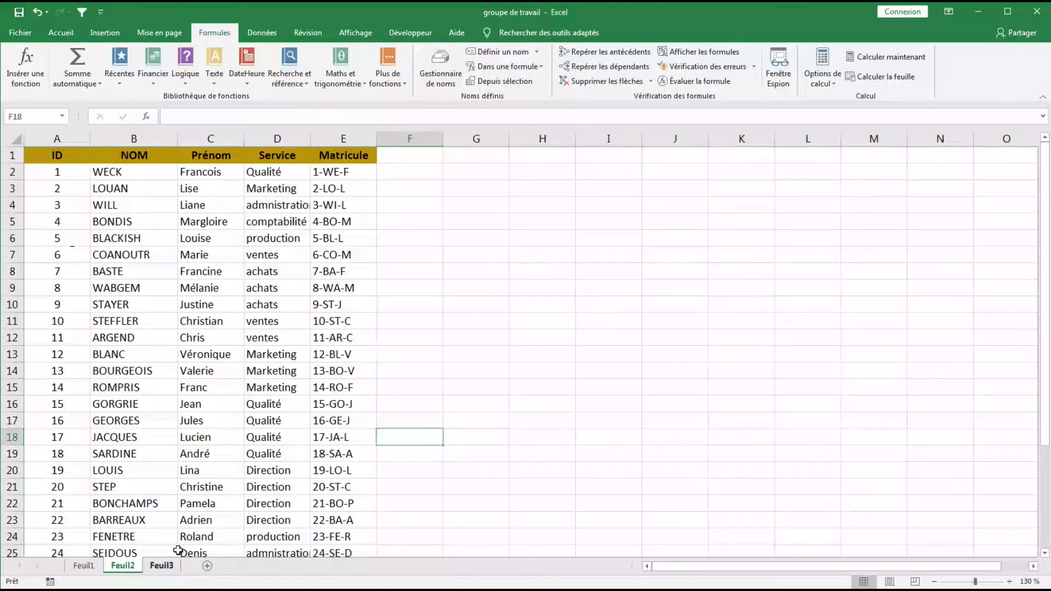
On Feuil3, select the Nom cells from B2 down to the last table row
key("ctrl+Page_Down")
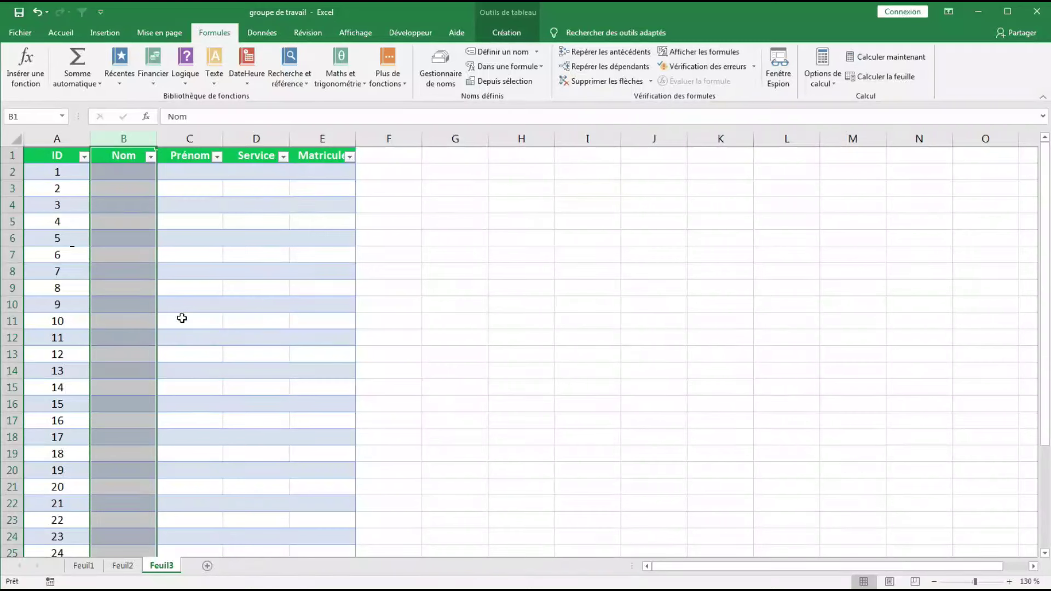
left_click(130, 173)
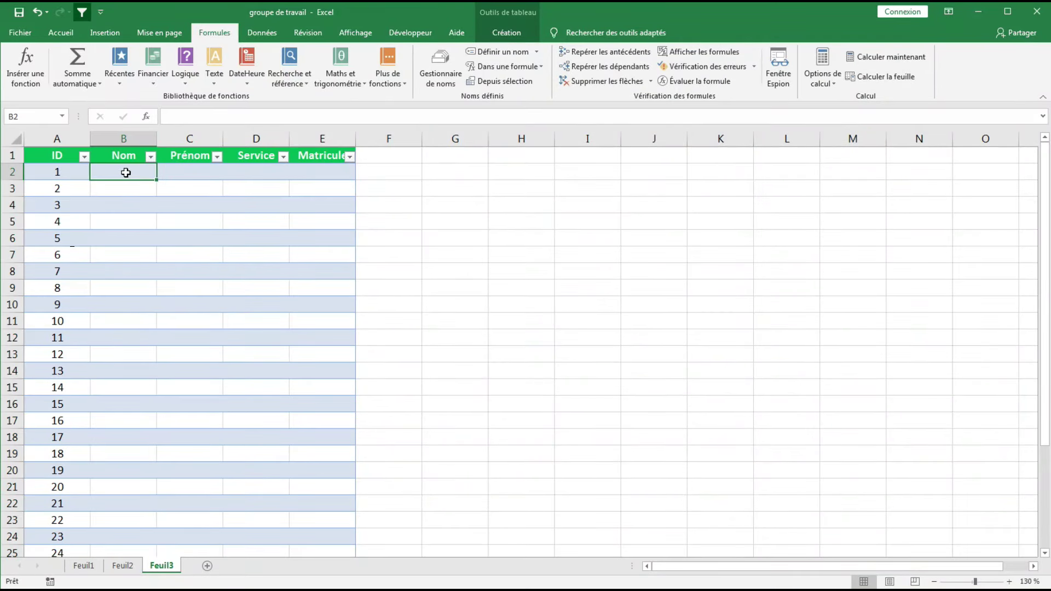
mouse_move(131, 182)
left_mouse_down()
mouse_move(95, 585)
mouse_move(118, 469)
left_mouse_up()
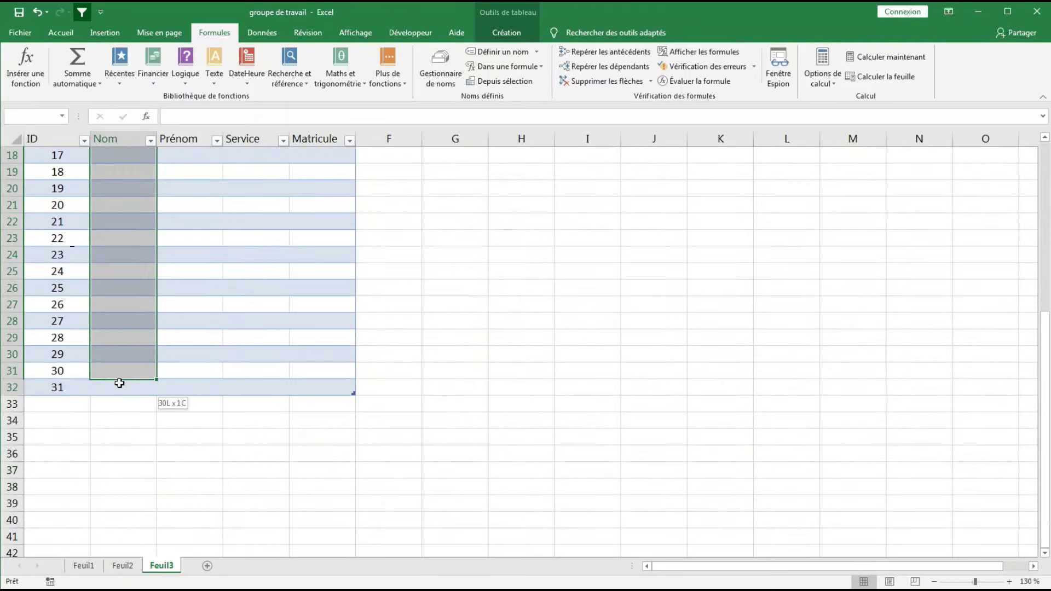
left_click_drag(118, 470, 125, 384)
scroll(226, 332, "up", 6)
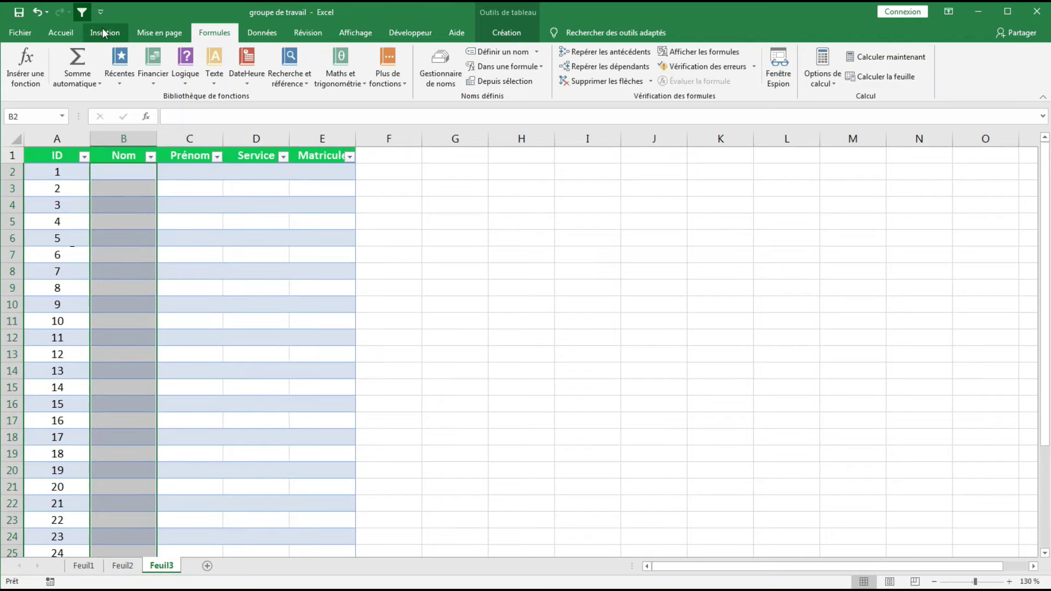
Set their data validation to allow a List with source =Nom, pasted via F3
left_click(263, 33)
left_click(622, 82)
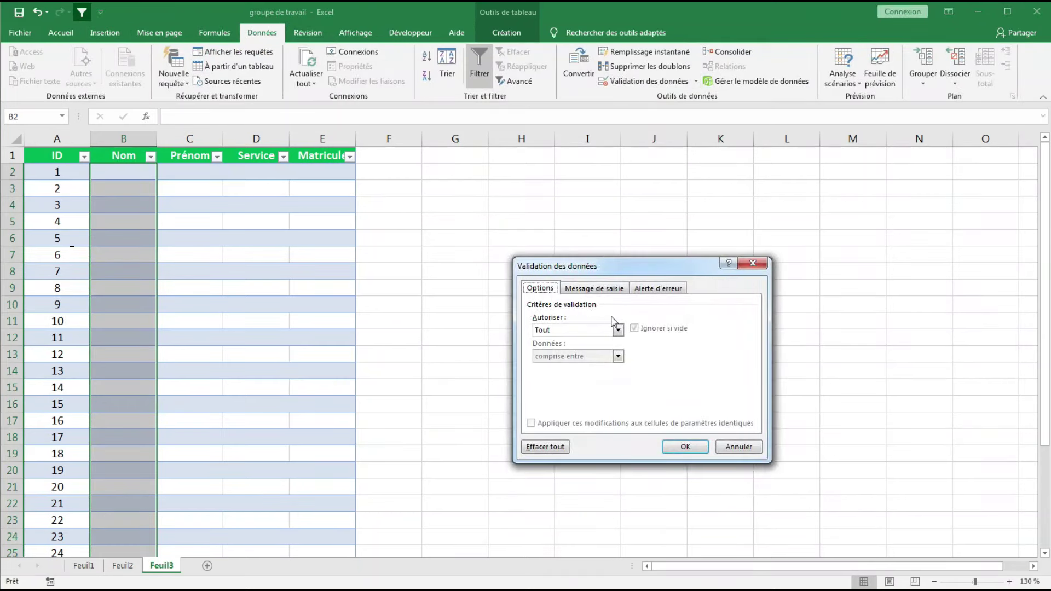
left_click(617, 328)
left_click(602, 366)
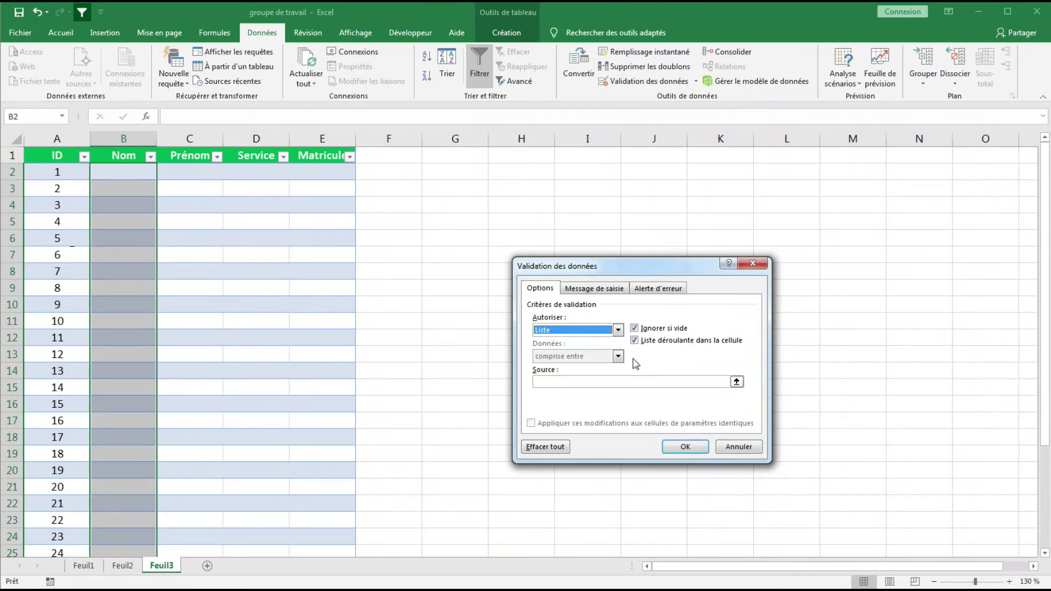
left_click(584, 383)
type("=")
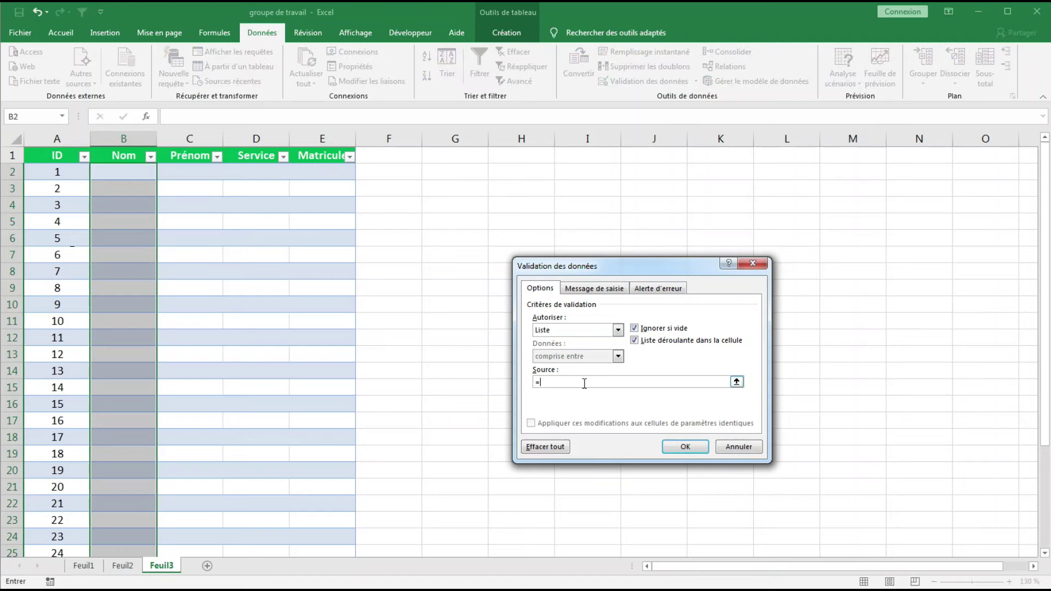
key("F3")
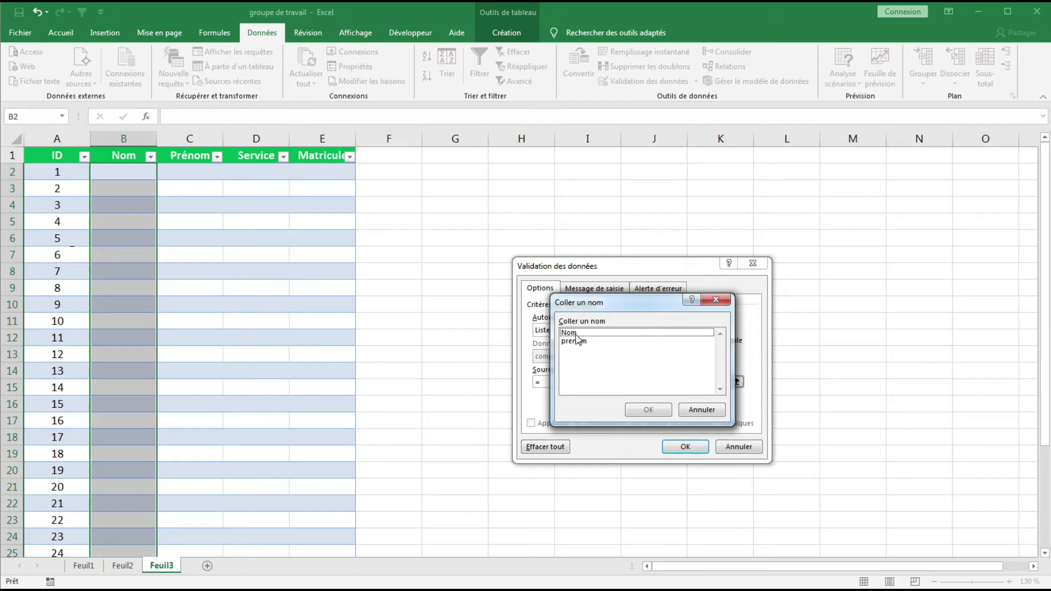
left_click(578, 333)
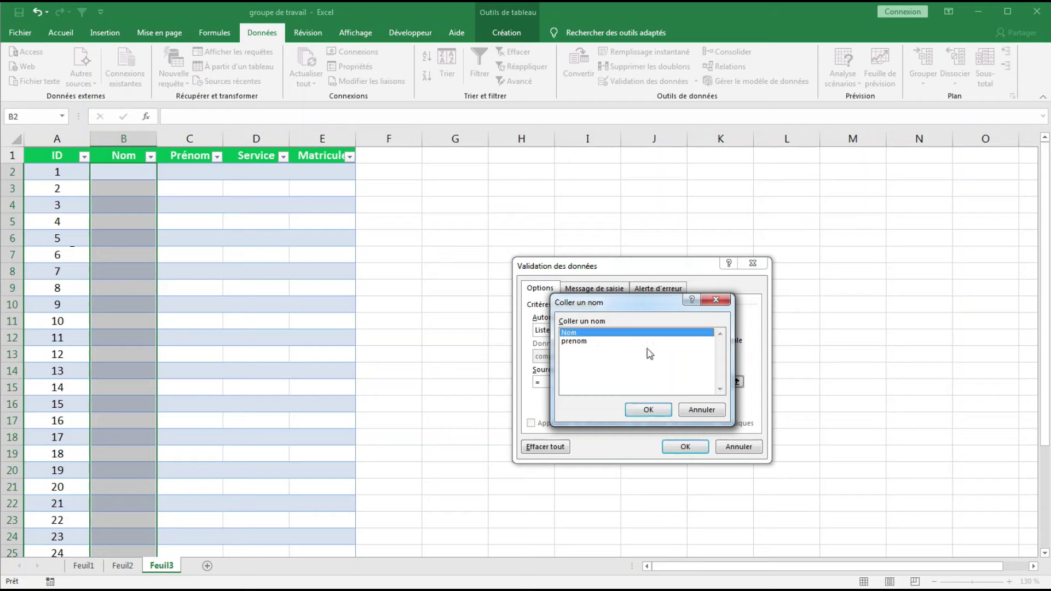
left_click(649, 410)
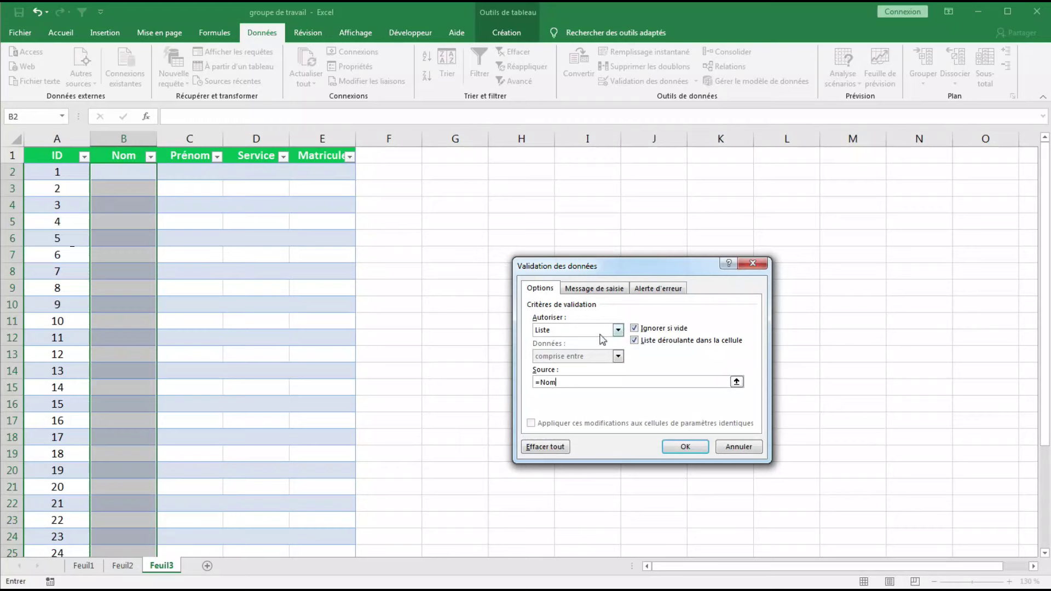
left_click(652, 290)
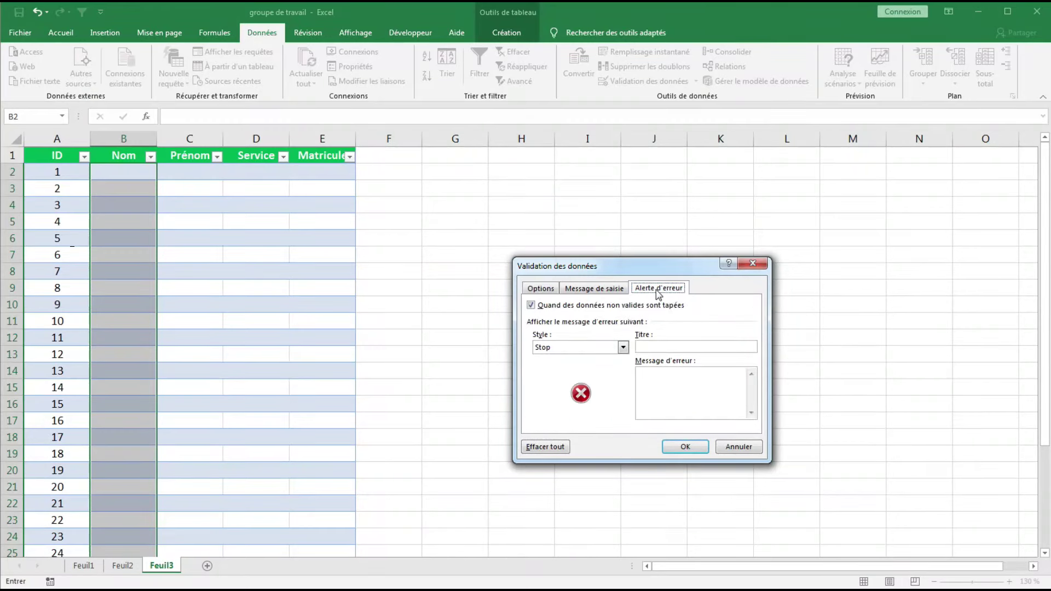
Give the validation a Stop alert titled 'Non !!' asking to choose from the drop-down list
left_click(664, 346)
type("aire")
type(" le choix dans la liste")
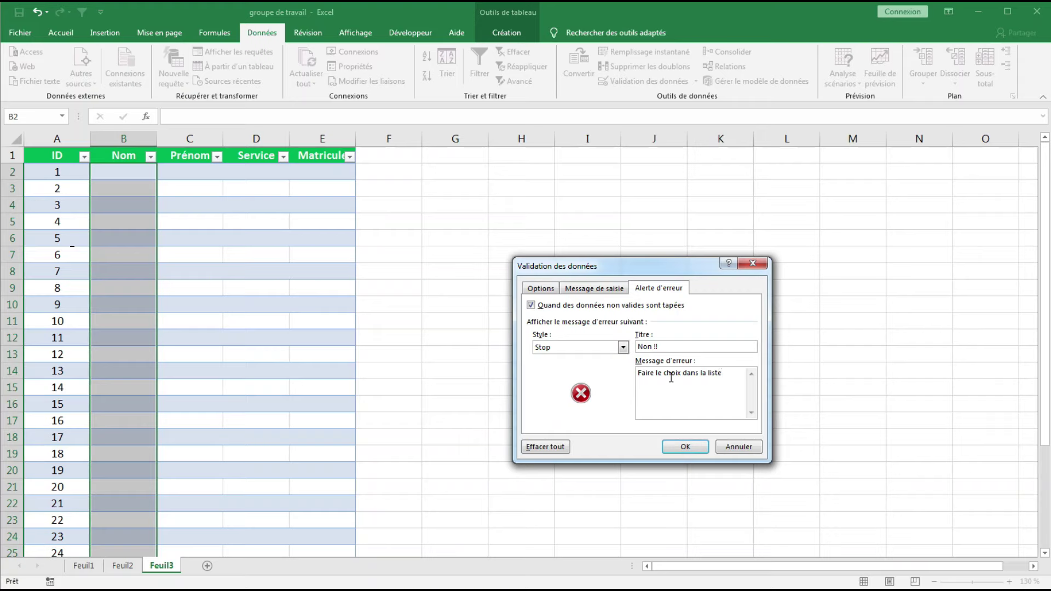
type("roulante")
type(" svp")
left_click(687, 447)
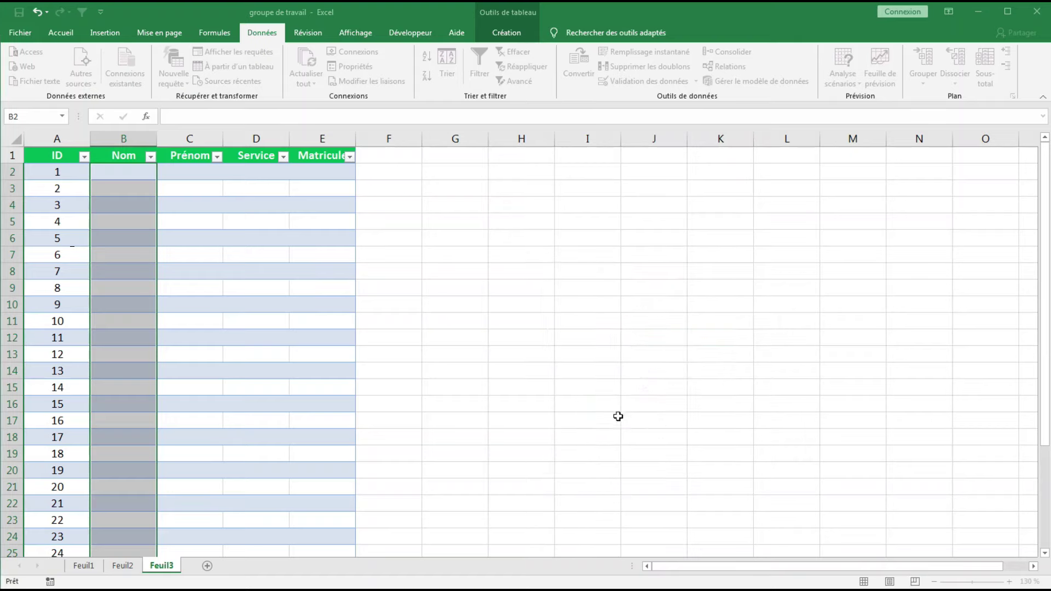
left_click(120, 176)
left_click(162, 174)
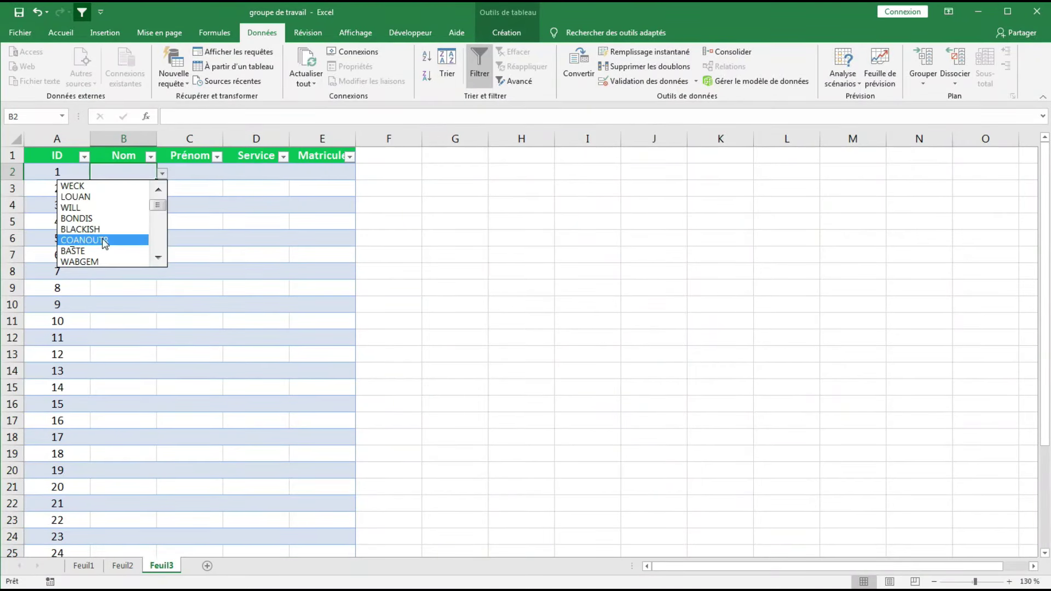
left_click(105, 240)
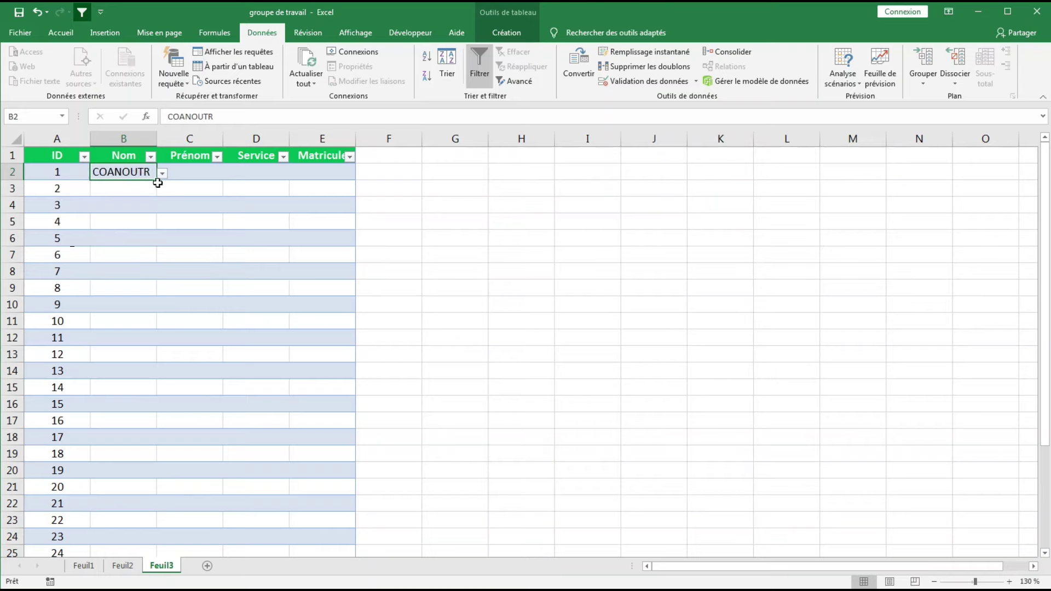
left_click(128, 186)
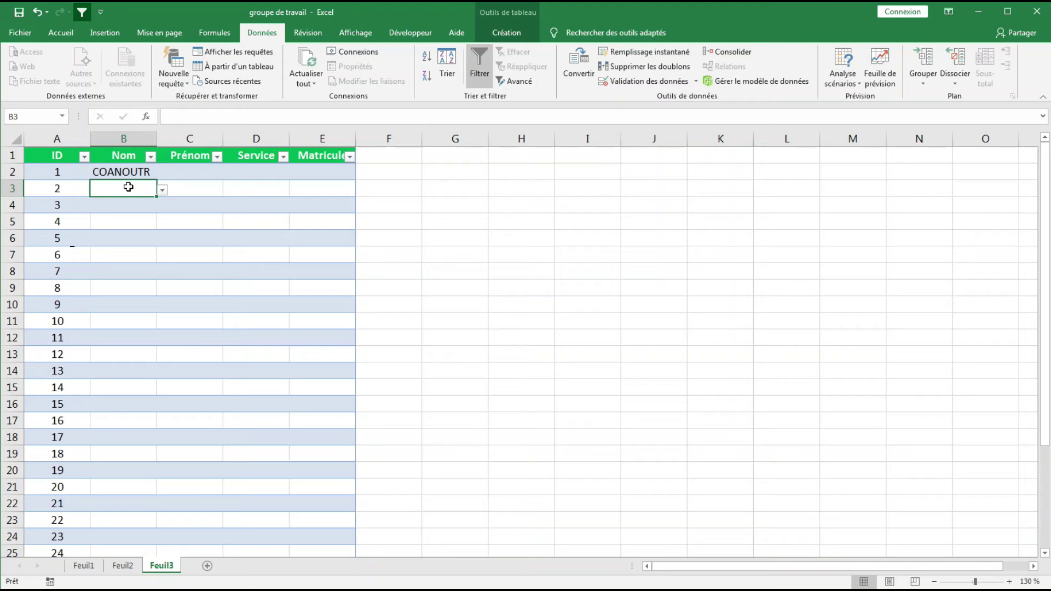
type("routed")
key("Return")
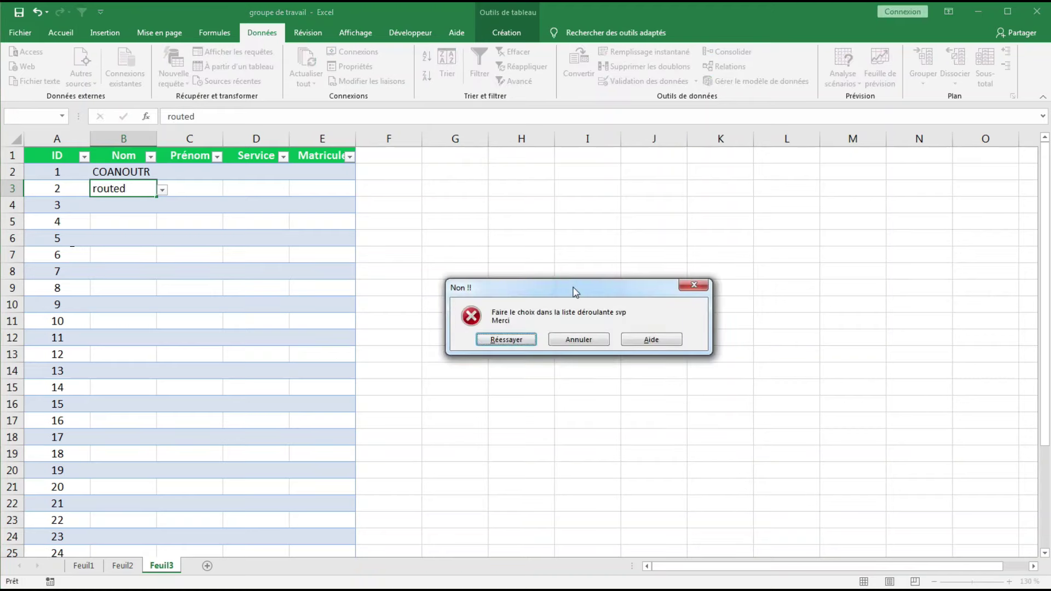
left_click_drag(582, 287, 461, 239)
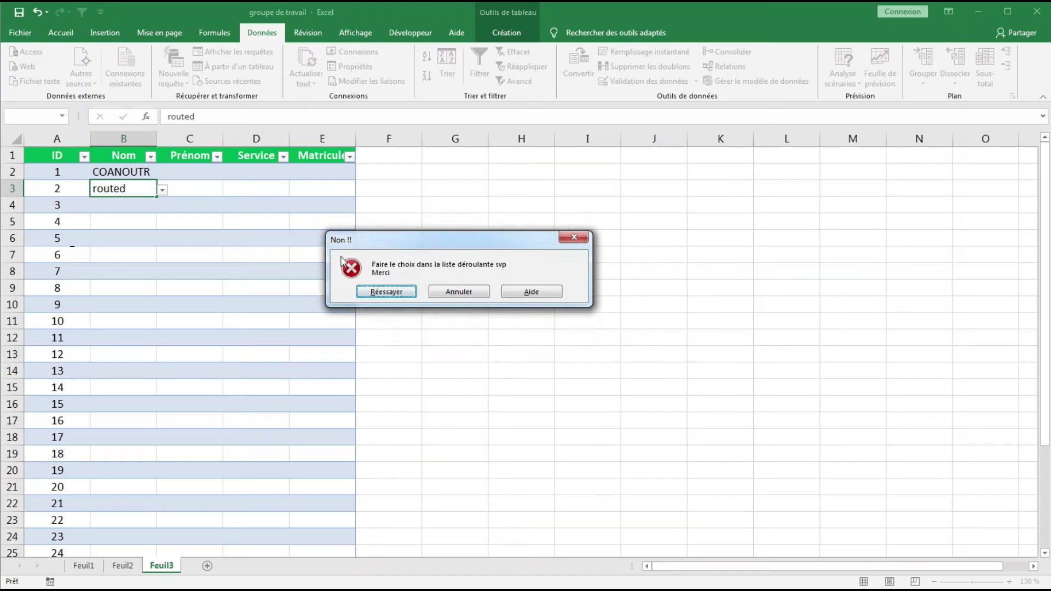
left_click(397, 292)
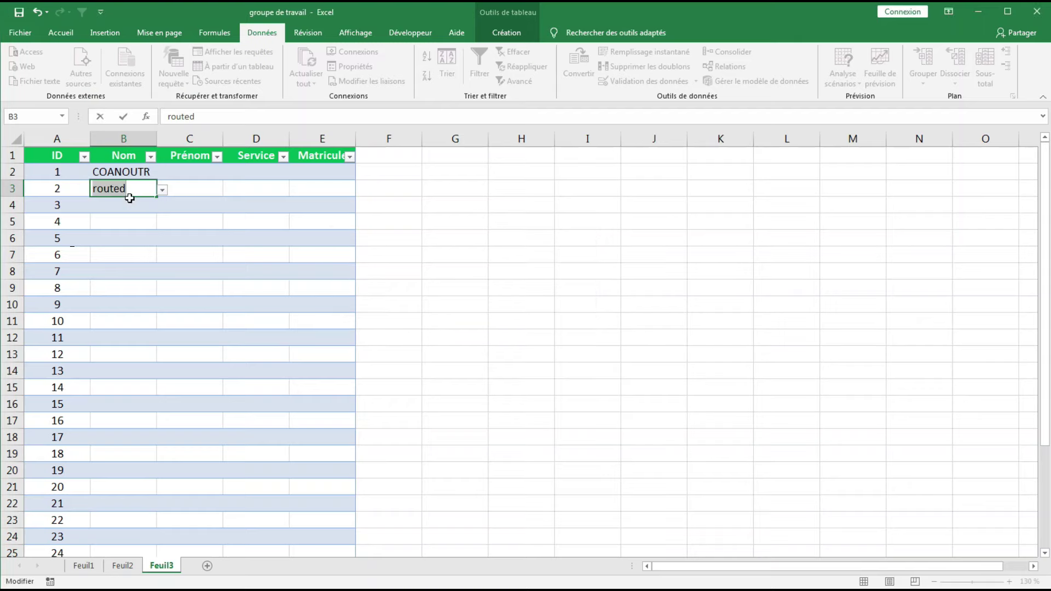
type("dpzfnbz")
key("Return")
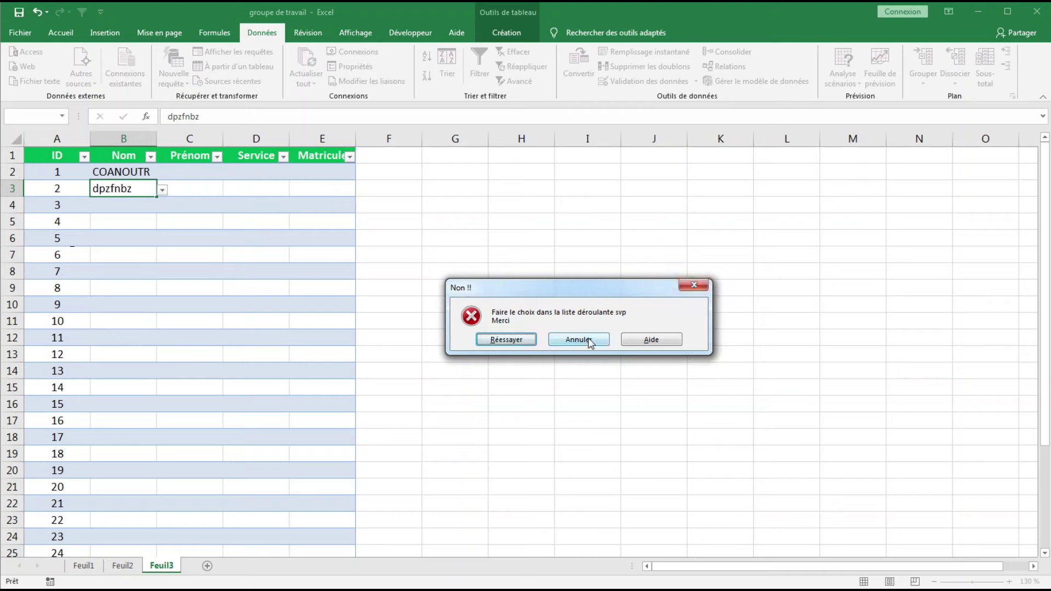
left_click(588, 340)
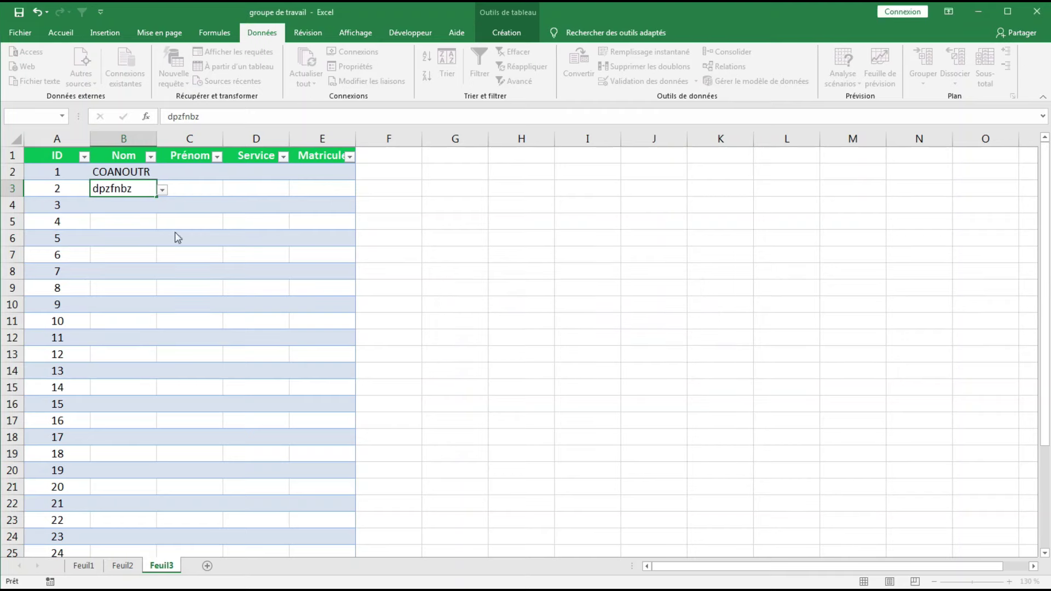
left_click(163, 190)
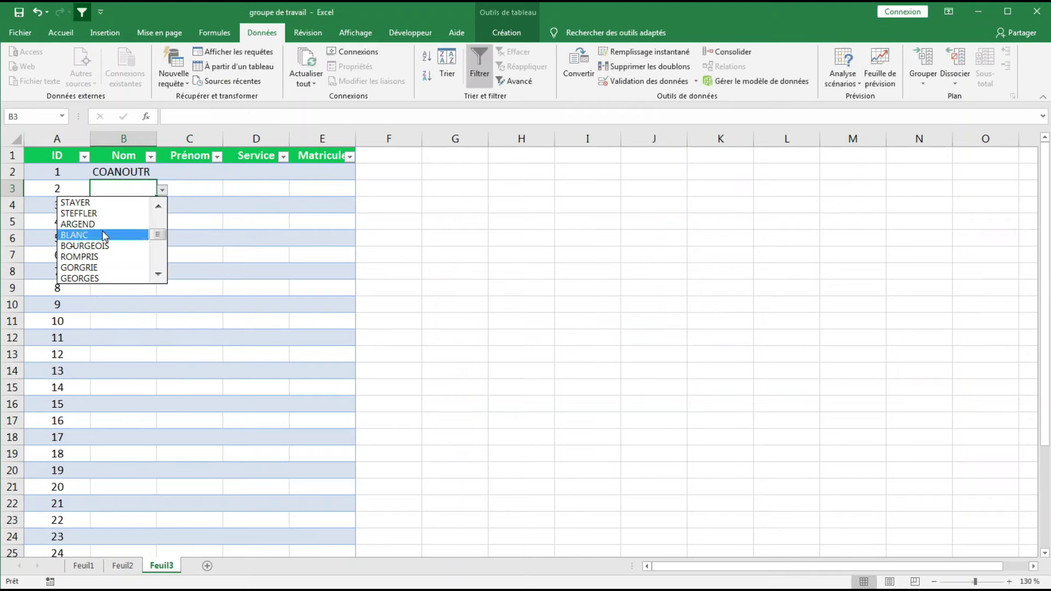
left_click(104, 236)
left_click(130, 173)
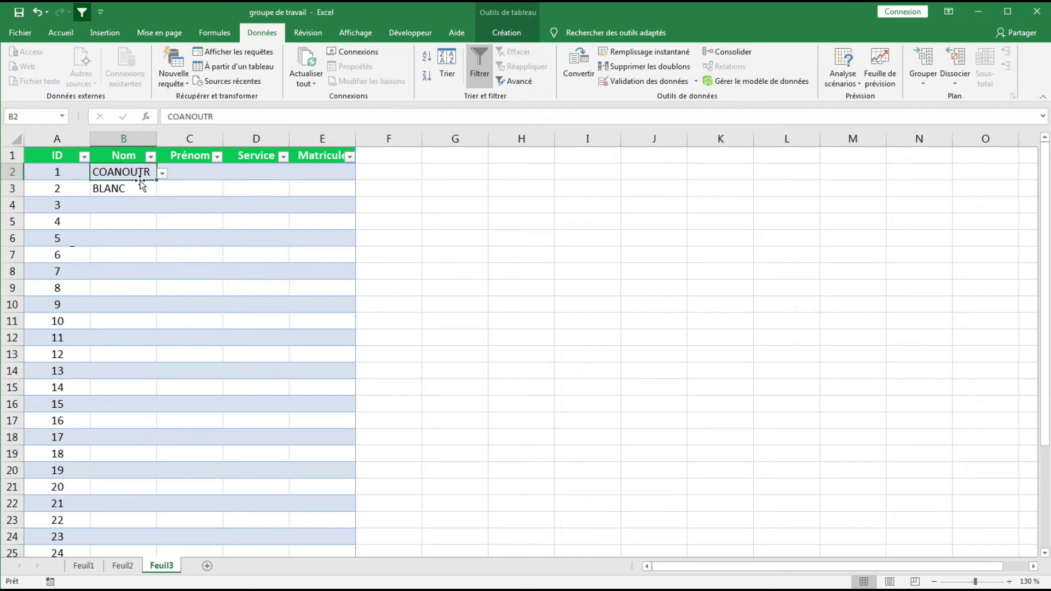
left_click_drag(145, 172, 131, 202)
key("Delete")
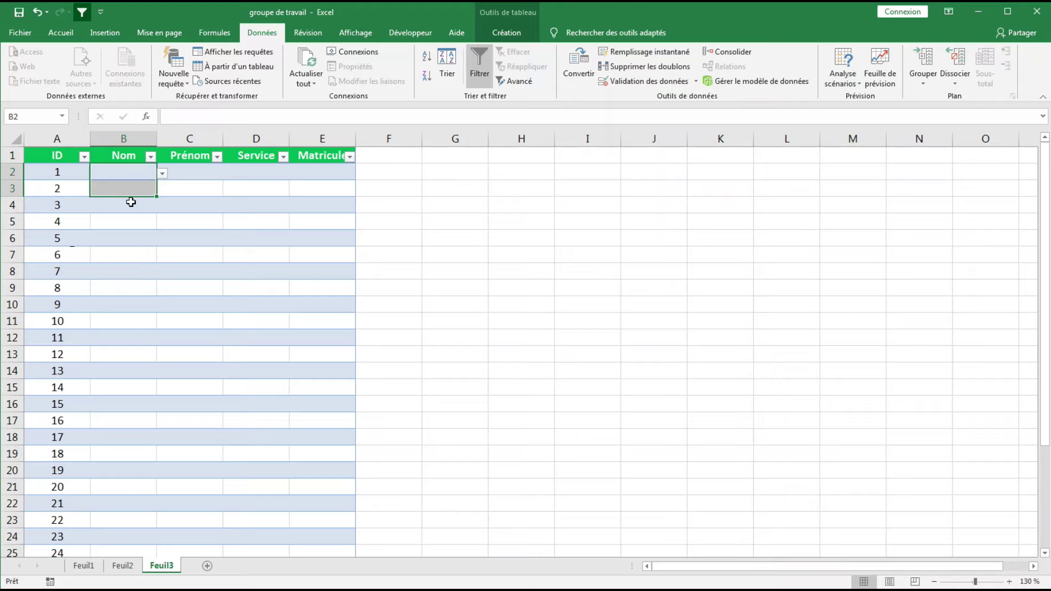
left_click(171, 223)
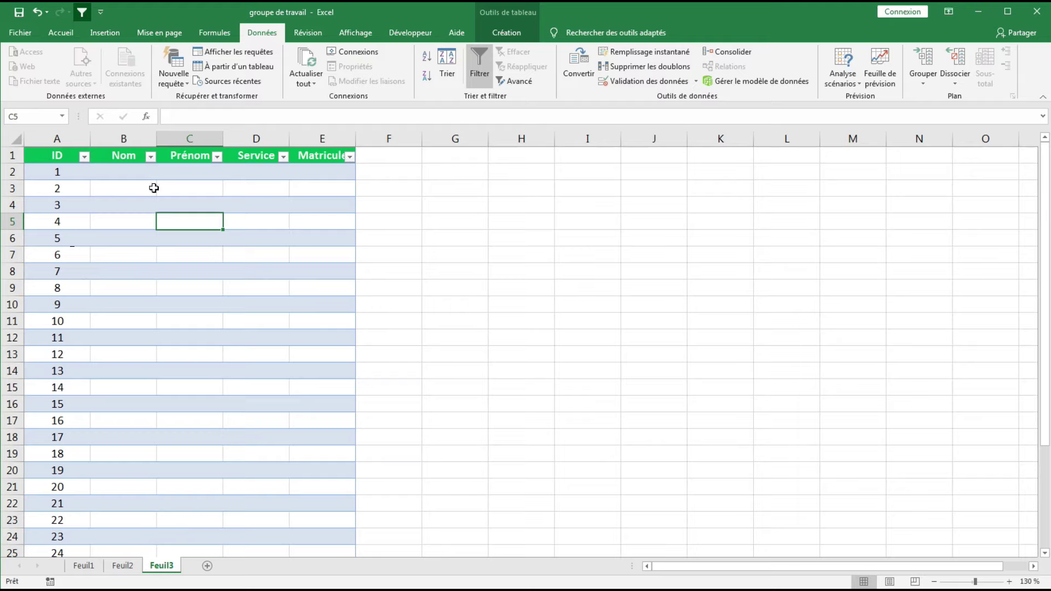
Check B2's Nom drop-down list, closing it without choosing a name
left_click(127, 174)
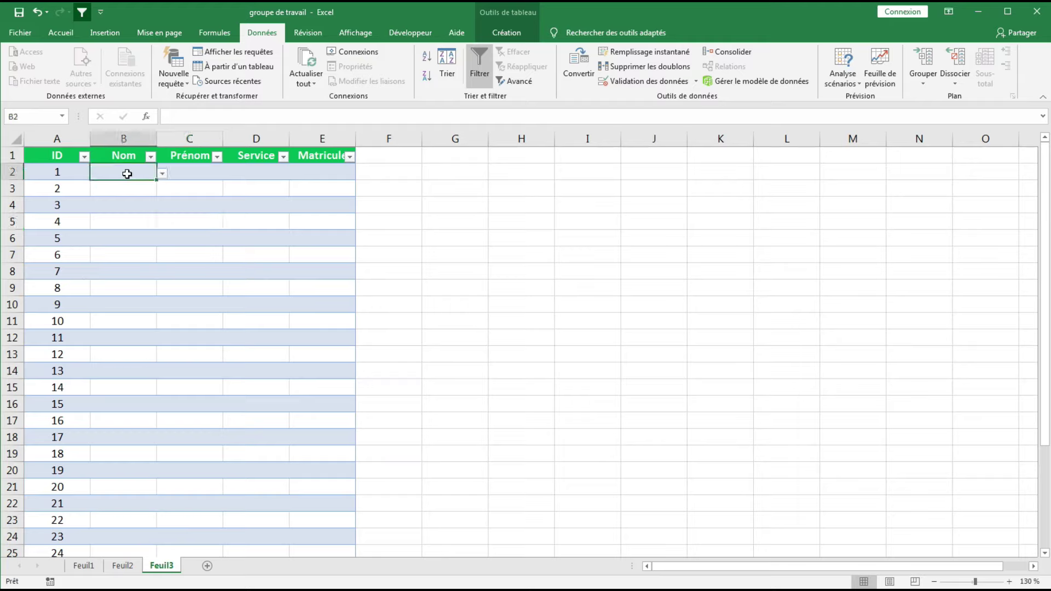
left_click(163, 174)
left_click(192, 172)
left_click(194, 172)
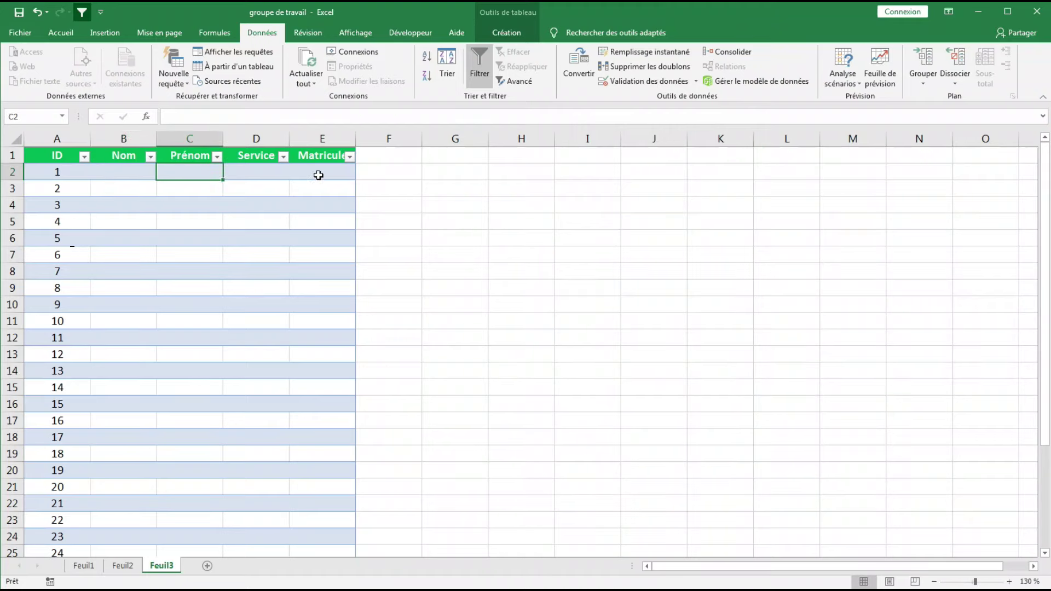
type("=")
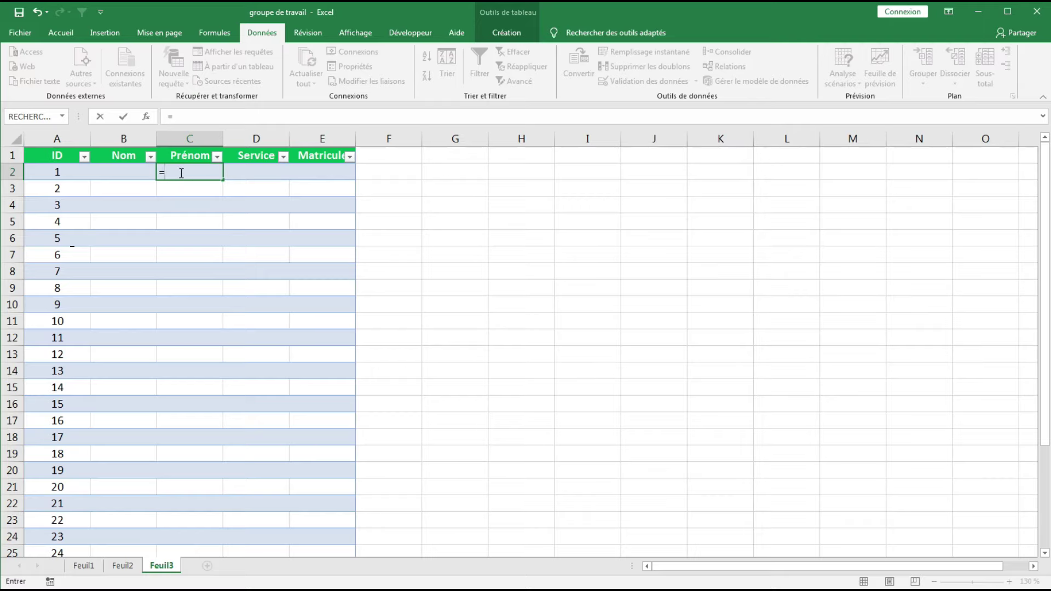
type("si")
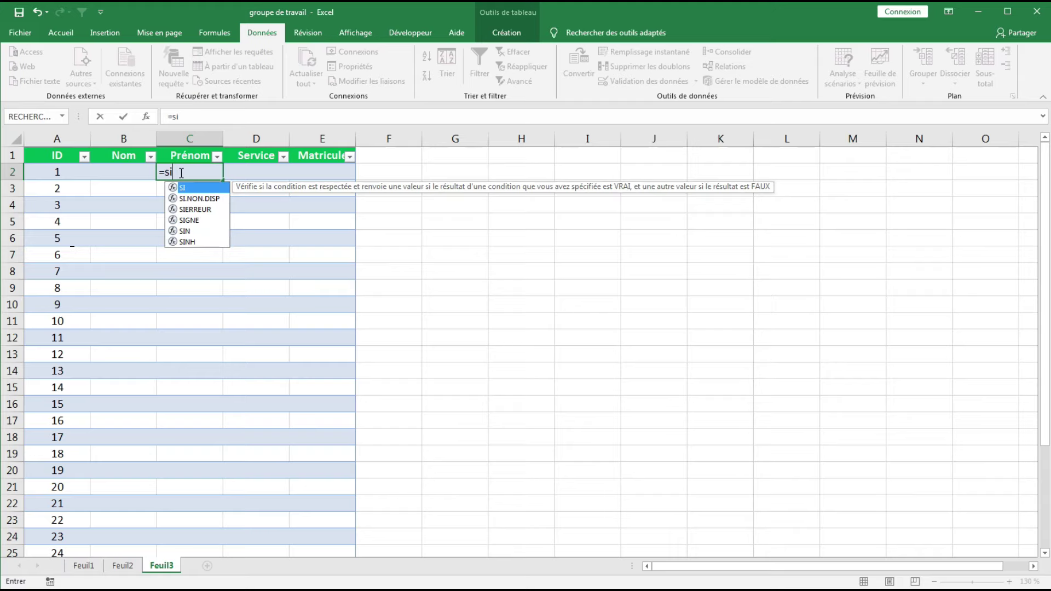
key("Tab")
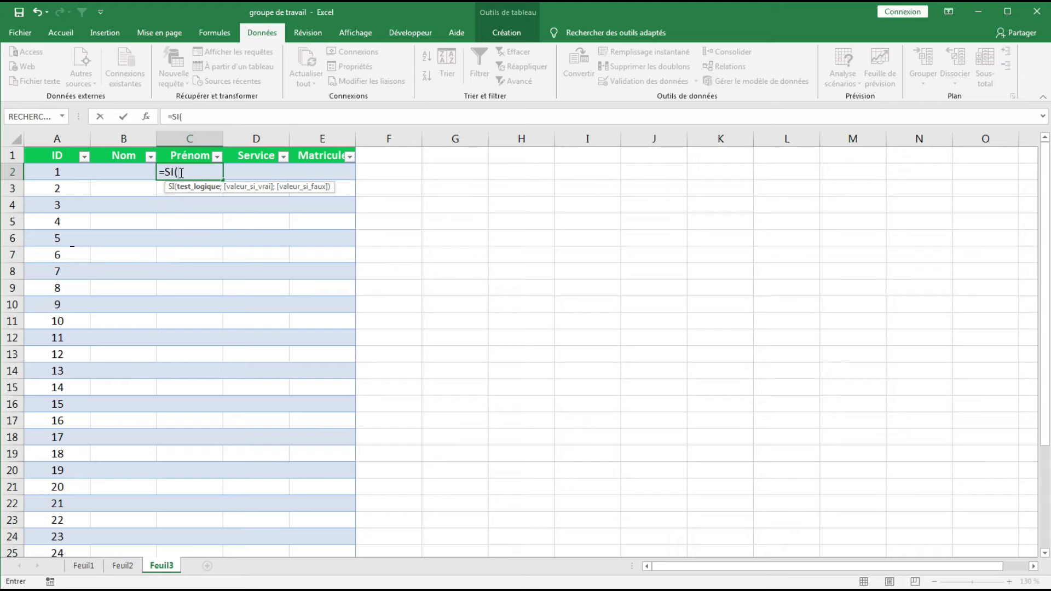
left_click(119, 173)
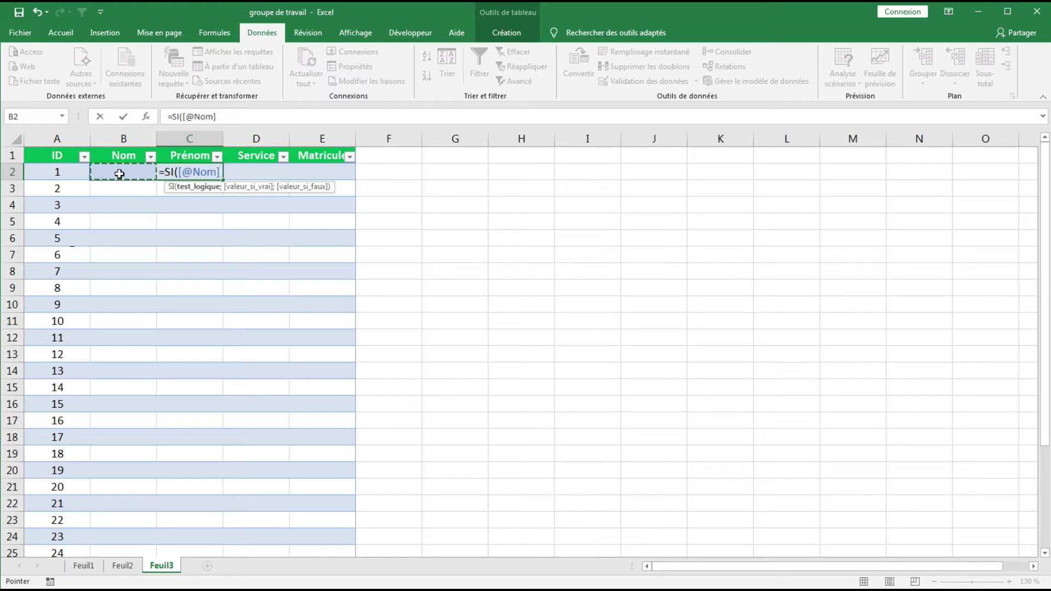
type("=\"\"")
type(";\"\"")
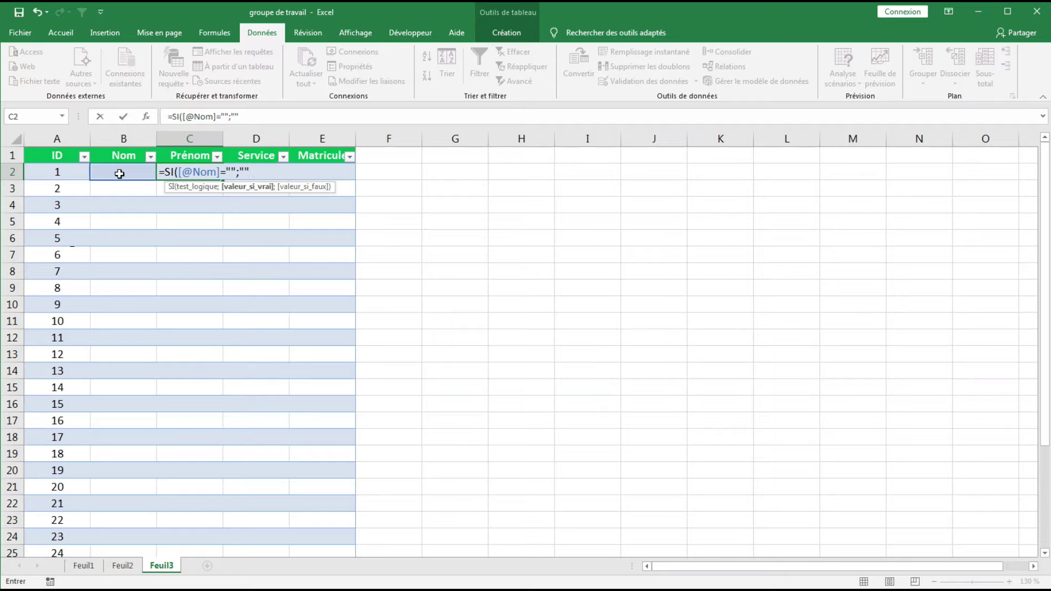
type(";")
type("re")
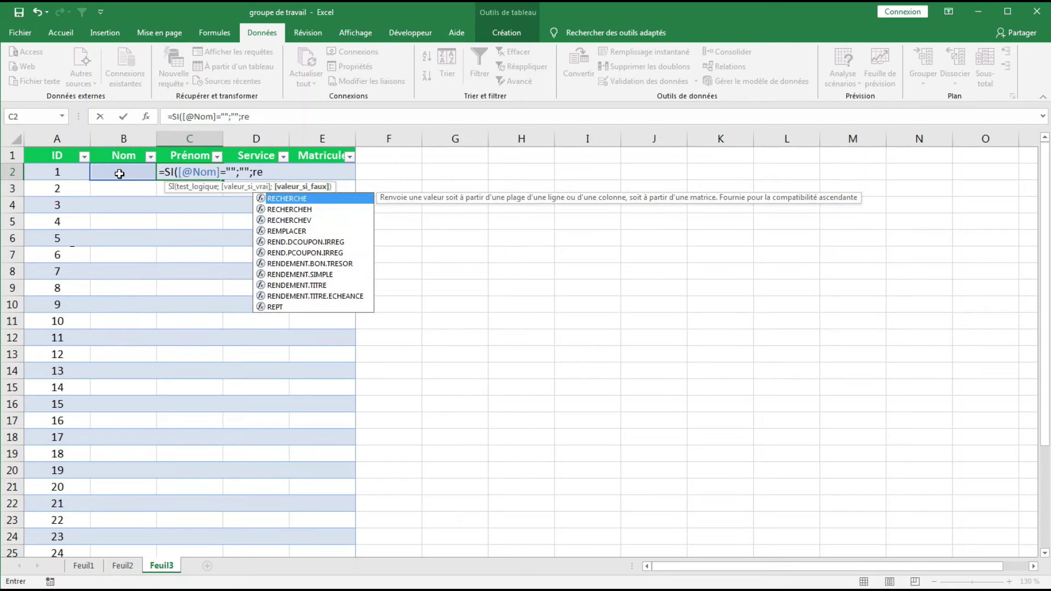
key("Down")
key("Down")
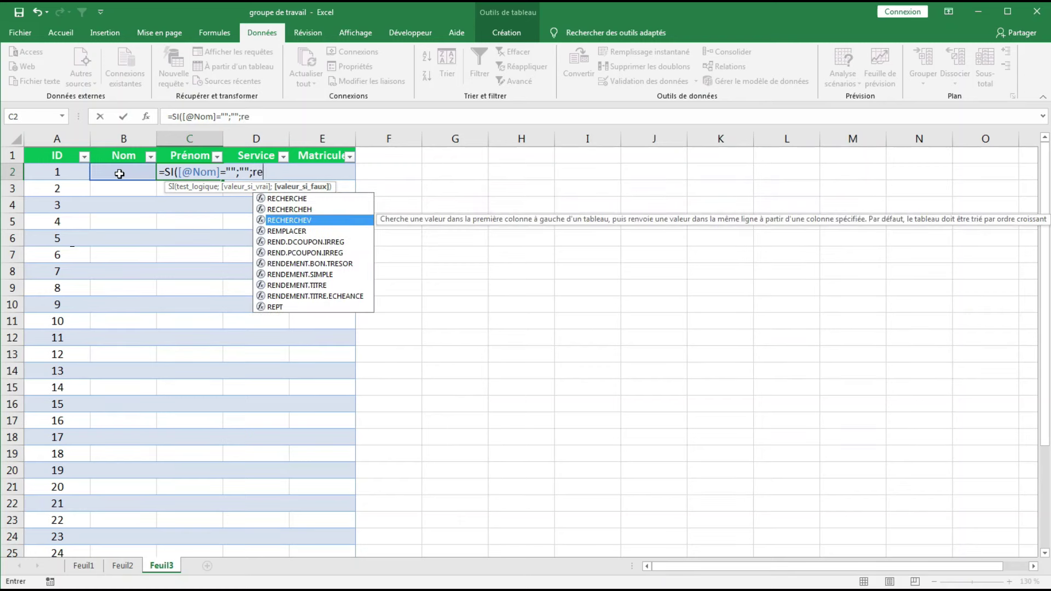
key("Tab")
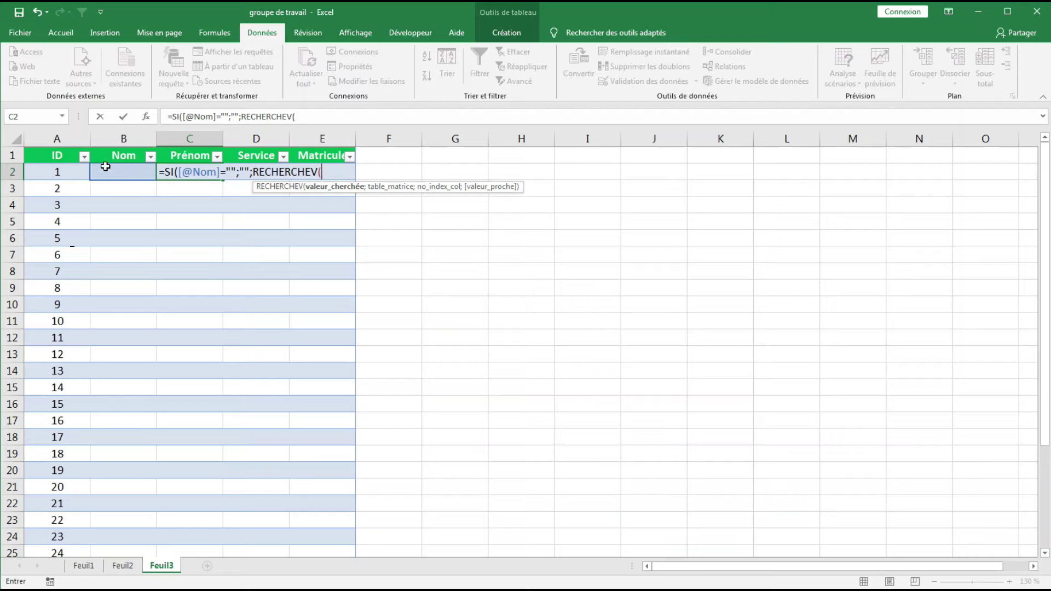
left_click(114, 171)
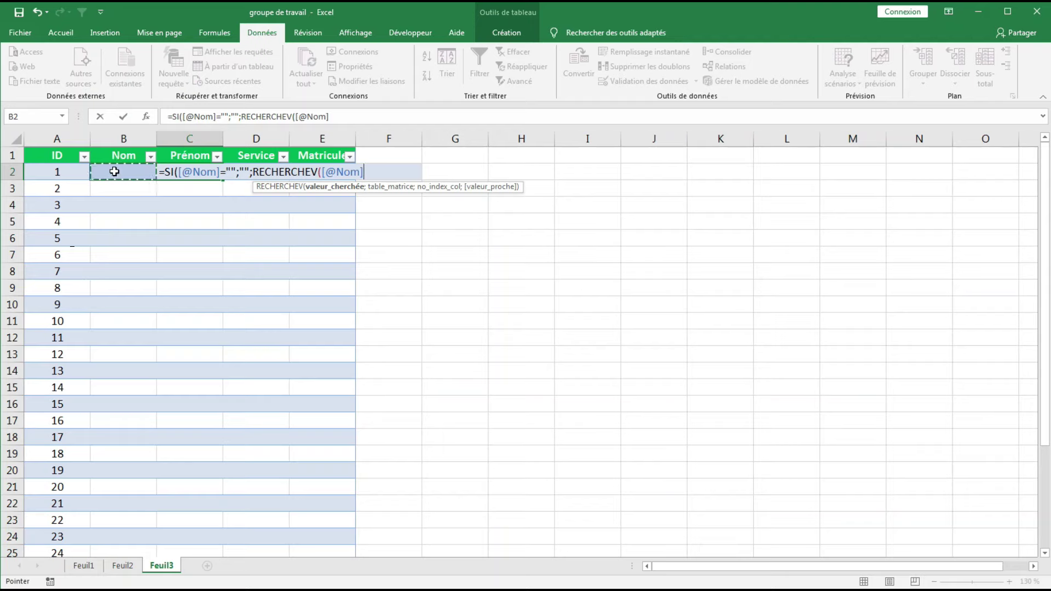
type(";")
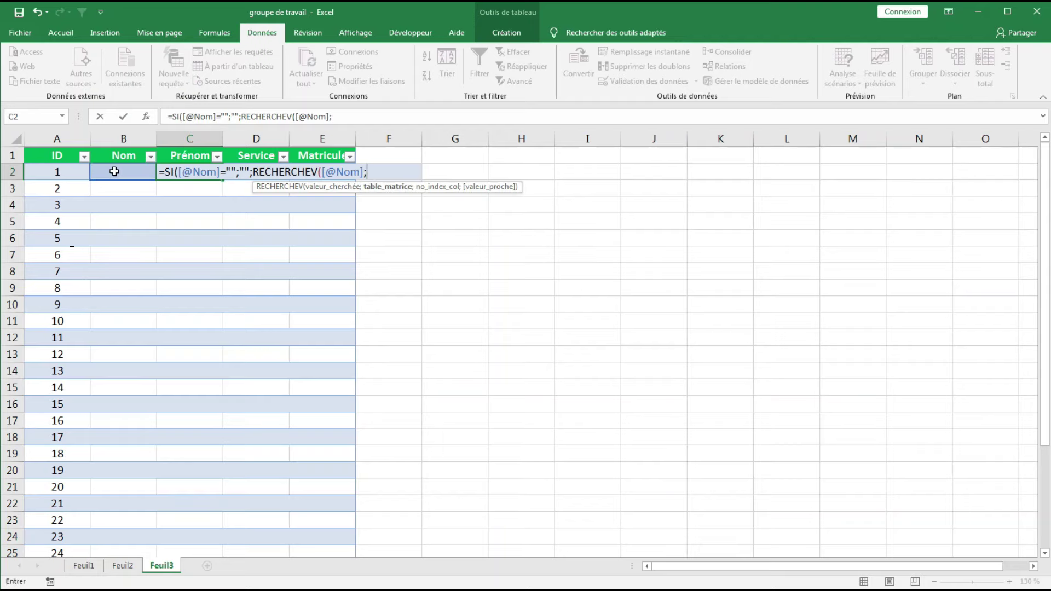
left_click(124, 568)
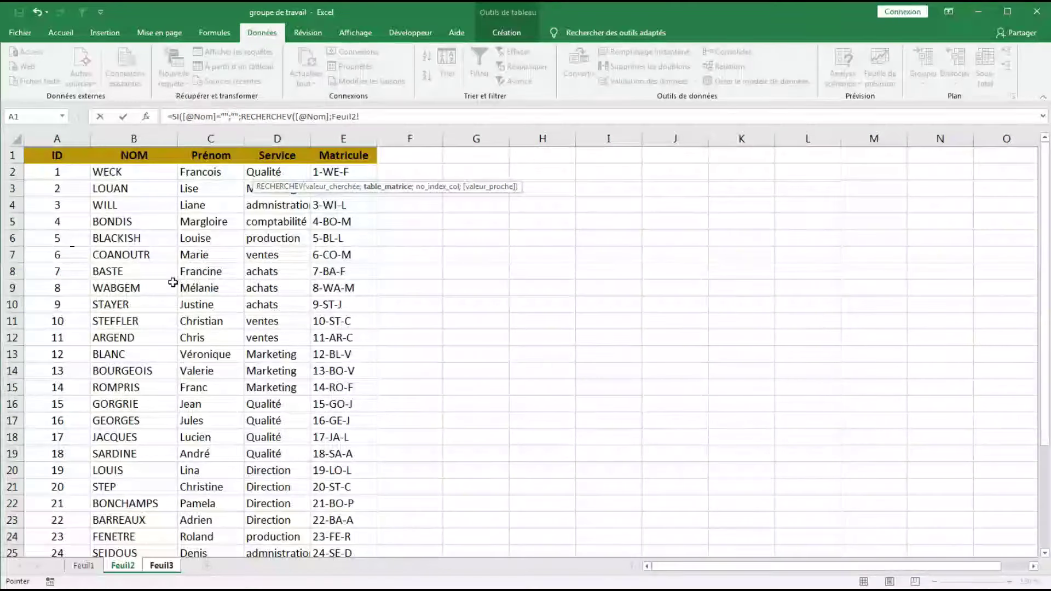
Finish the lookup with range Feuil2!B2:E32, column 2 and FAUX, and commit the formula
left_click_drag(115, 173, 326, 197)
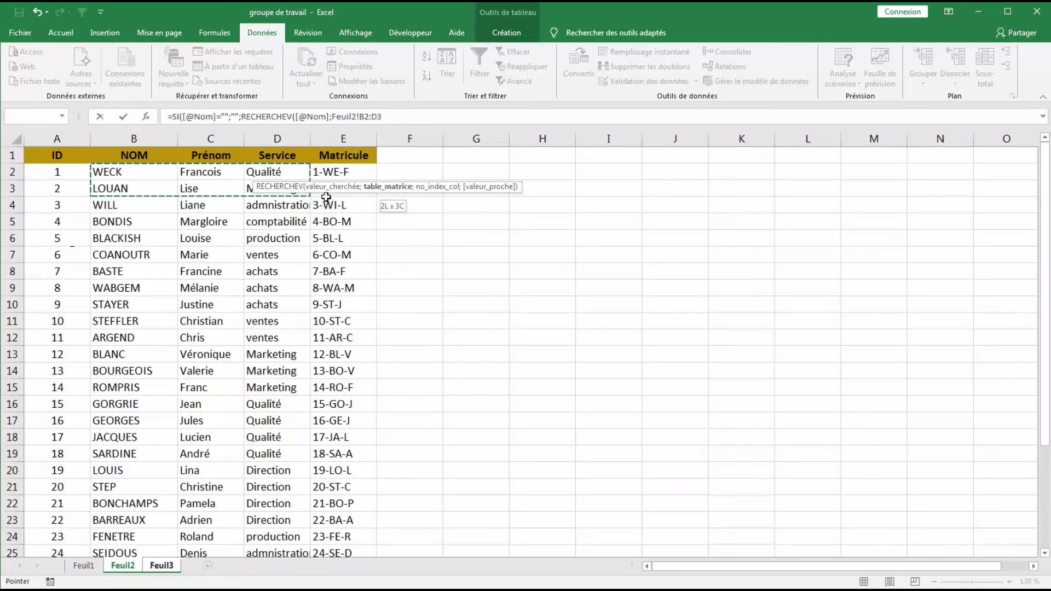
mouse_move(326, 197)
left_mouse_down()
mouse_move(353, 568)
mouse_move(336, 504)
left_mouse_up()
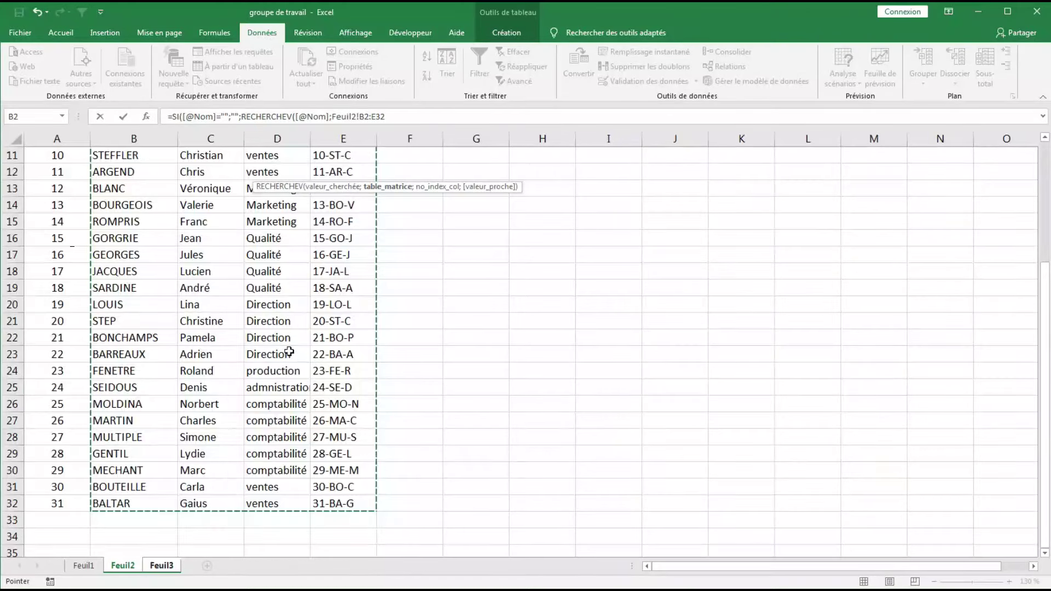
scroll(288, 350, "up", 4)
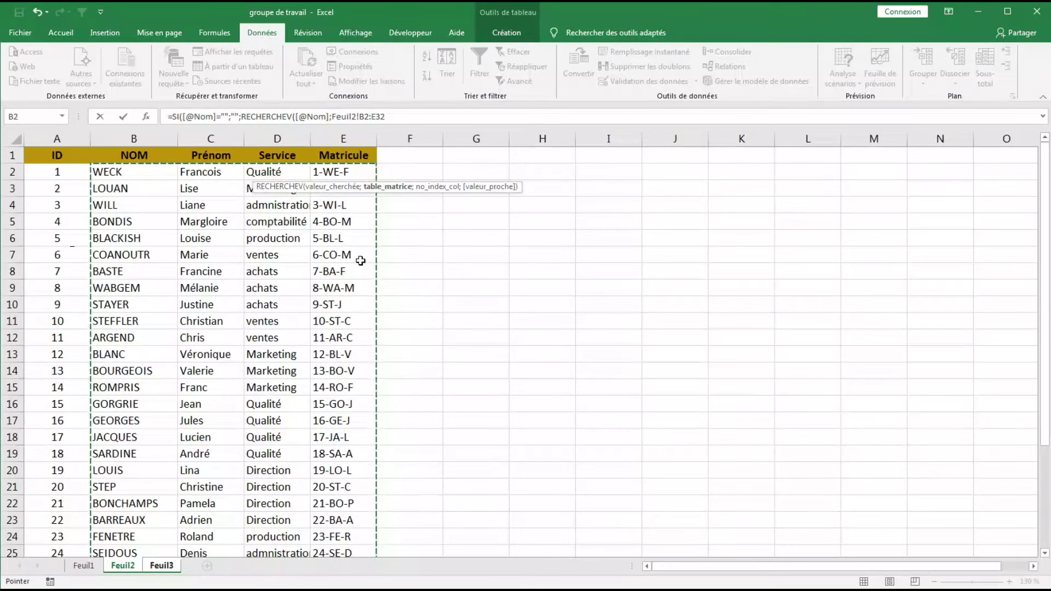
left_click(395, 116)
type(";2")
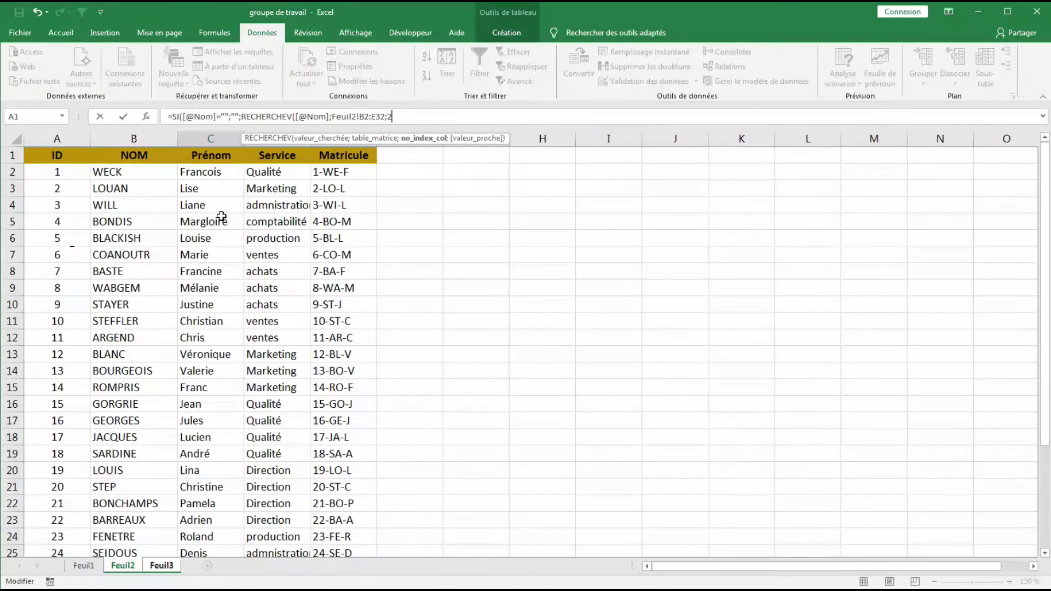
type(";")
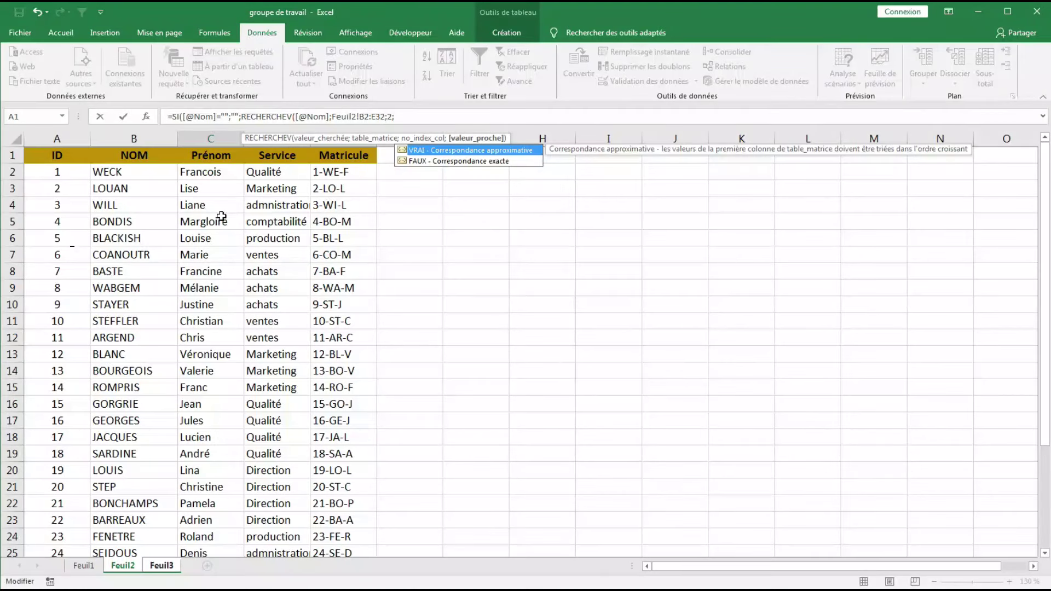
key("Down")
key("Tab")
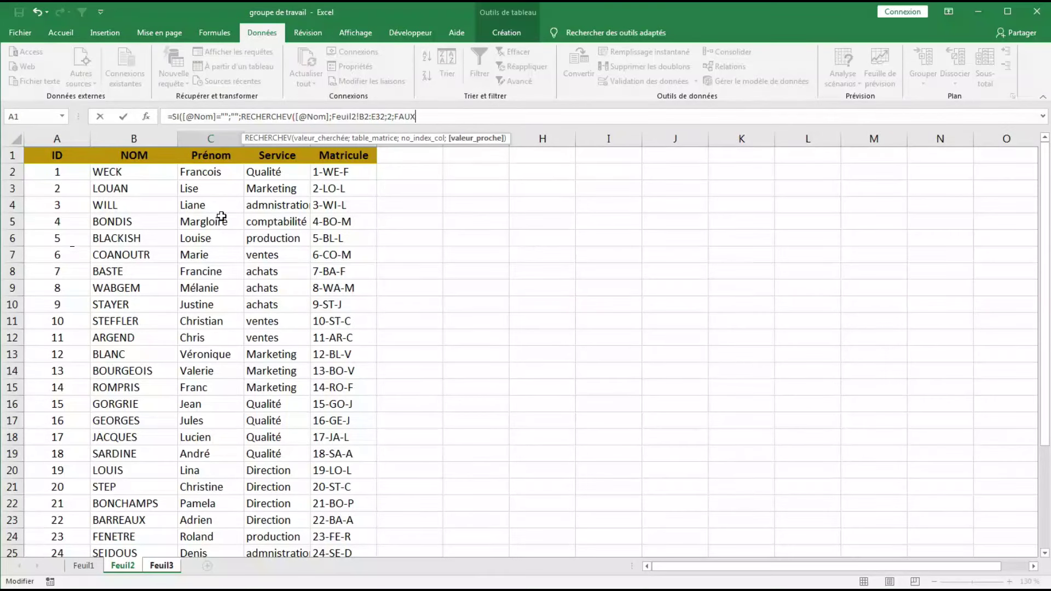
type(")")
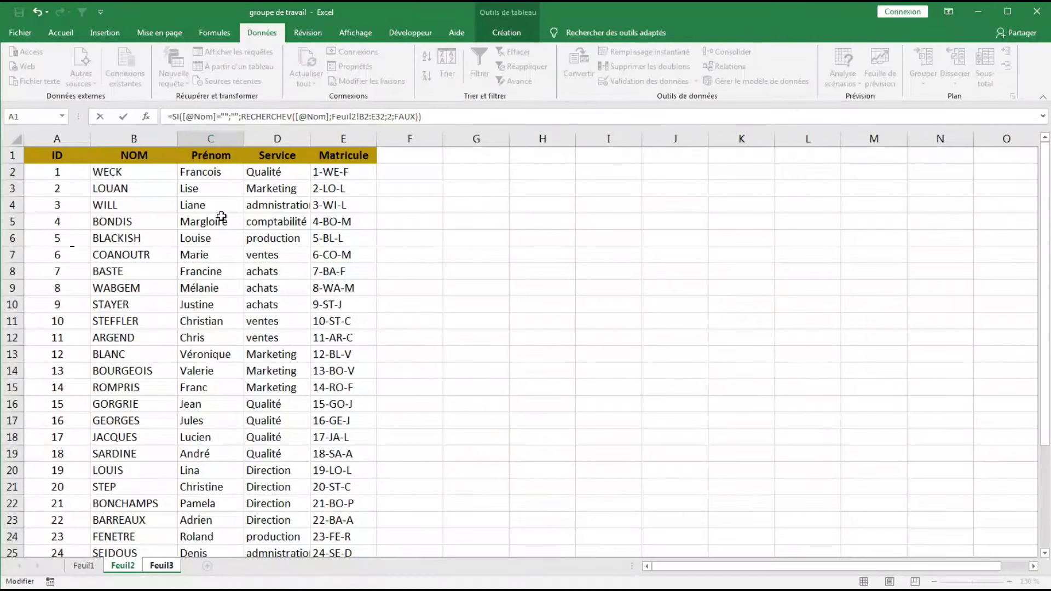
key("Return")
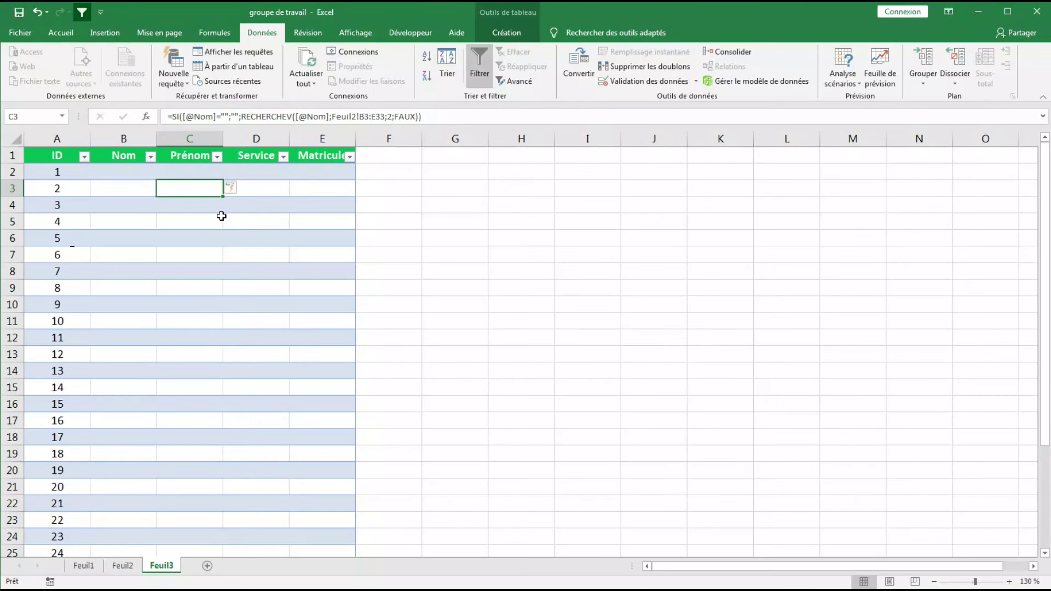
Check the formula in C2–C4 and copy its text from the formula bar
left_click(188, 172)
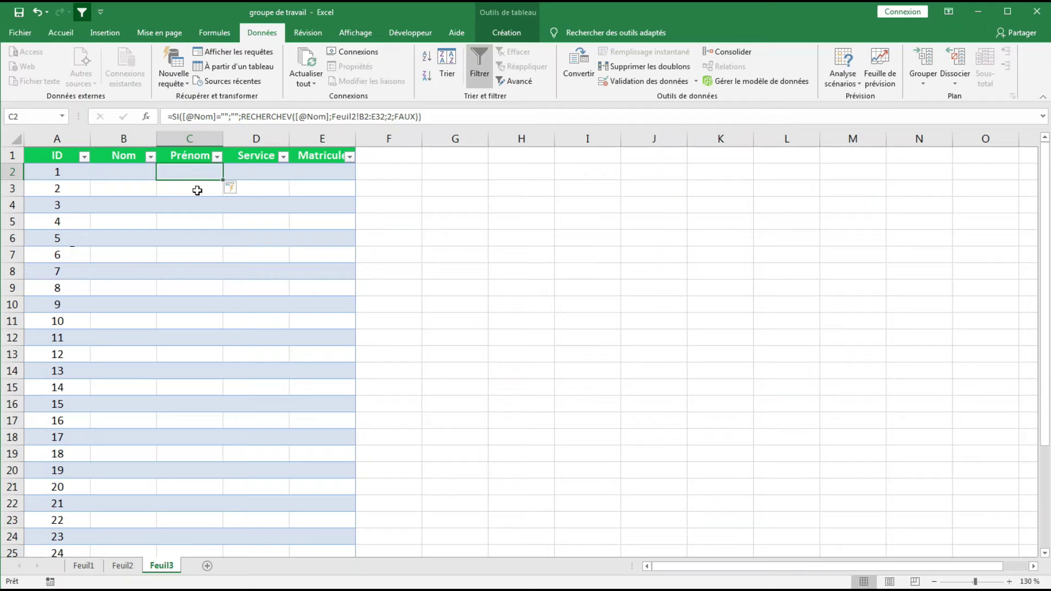
left_click(198, 189)
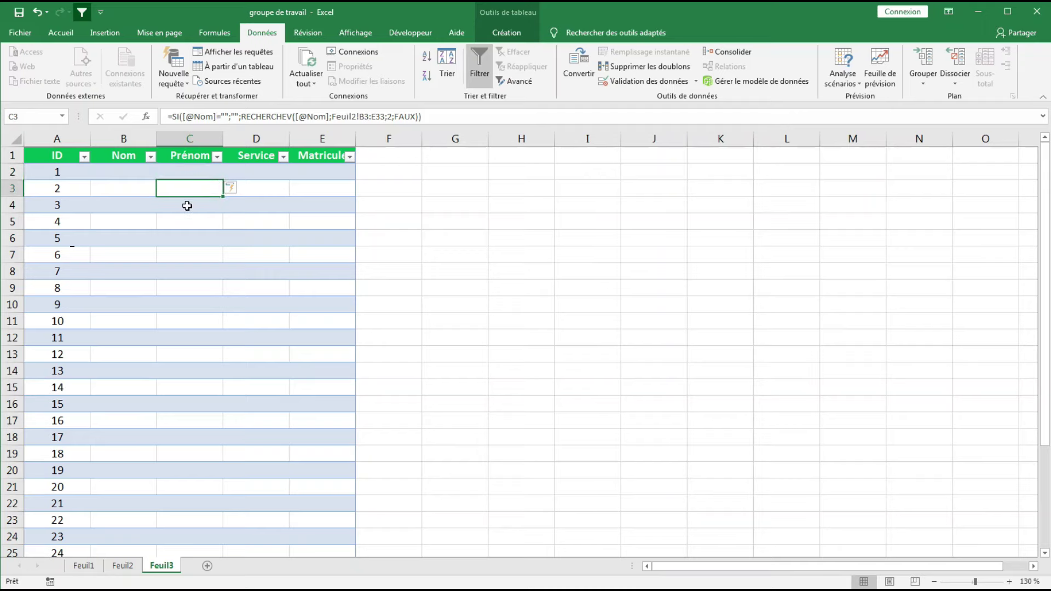
left_click(202, 205)
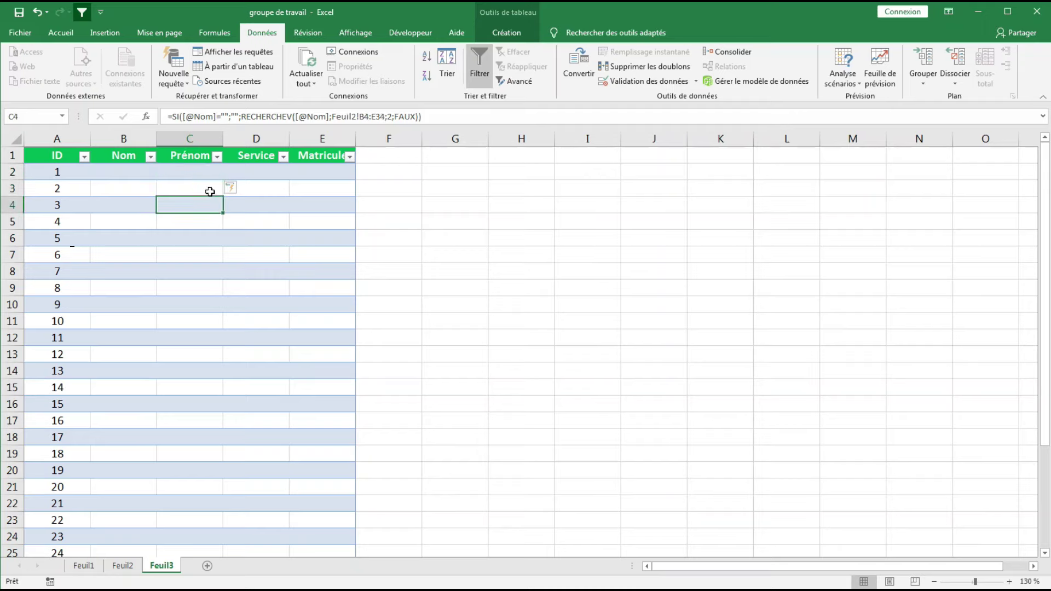
left_click(241, 173)
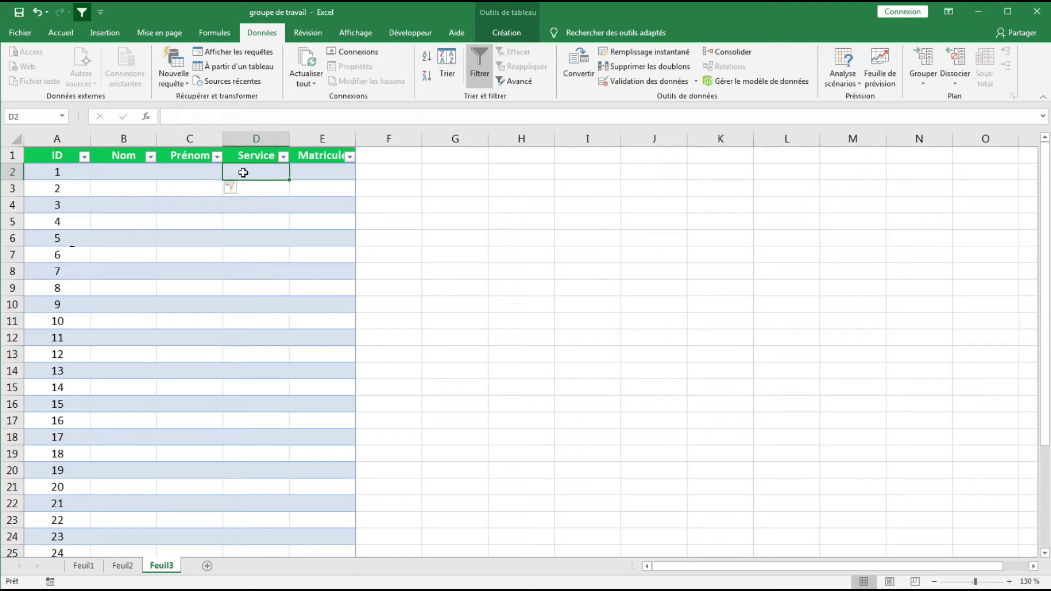
left_click(195, 170)
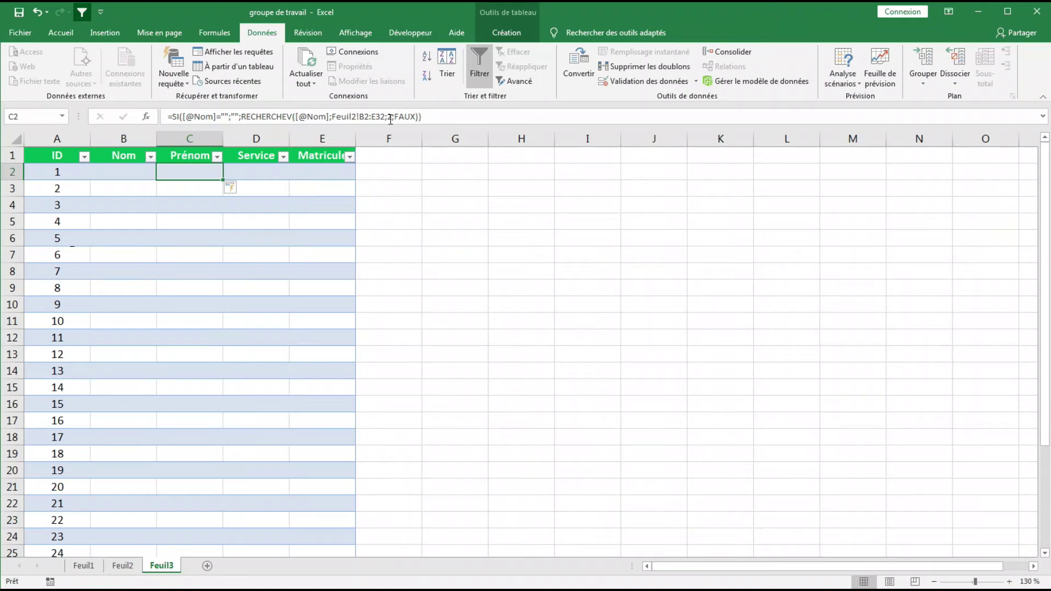
left_click(432, 116)
left_click(183, 117, "shift")
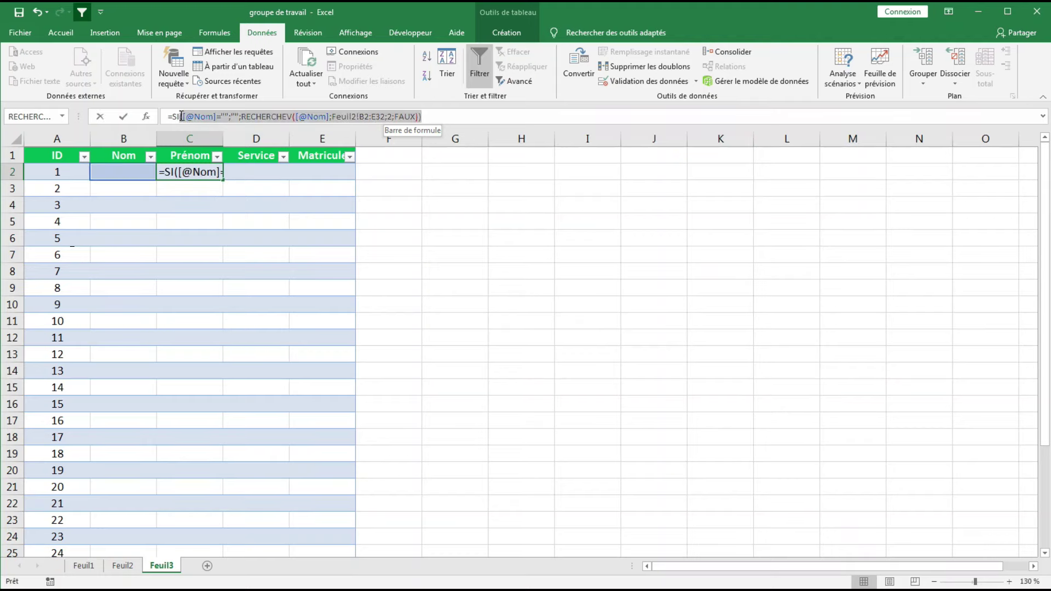
left_click(173, 116, "shift")
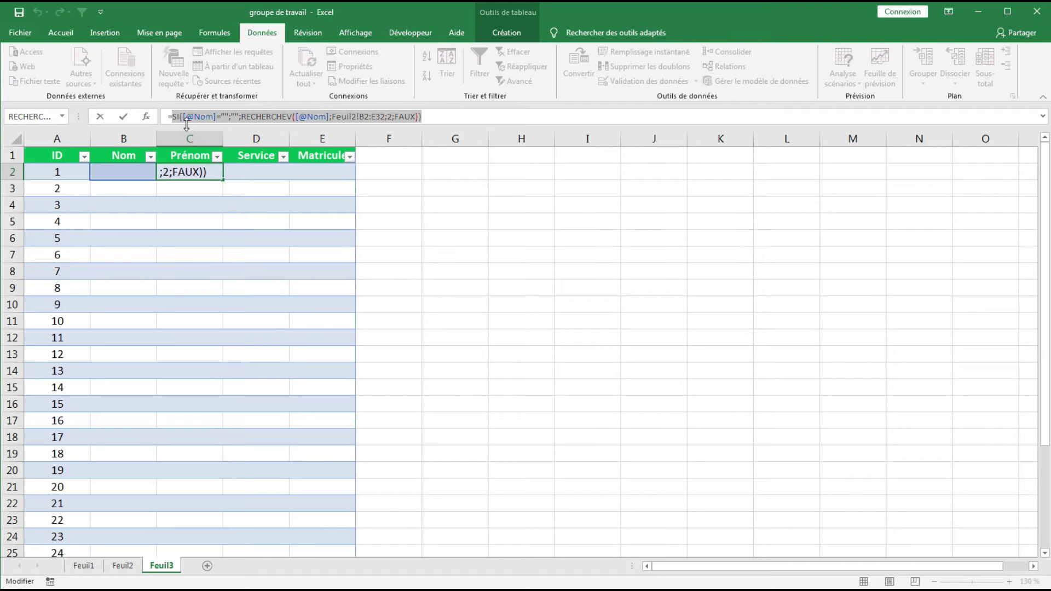
key("ctrl+Return")
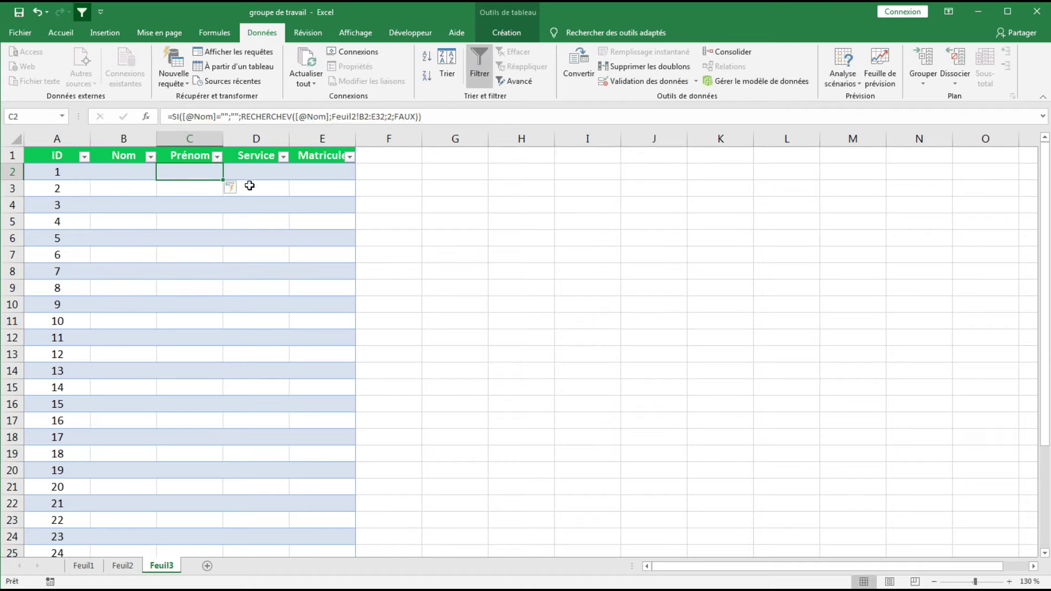
Paste the lookup formula into Service cell D2 with the column index changed to 3
left_click(261, 172)
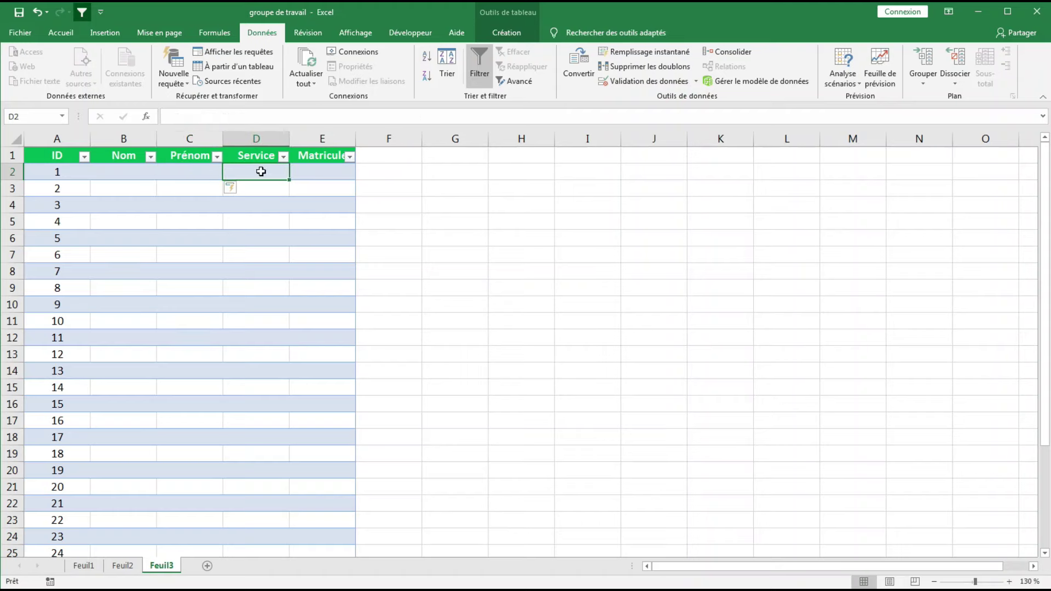
type("=")
left_click(227, 116)
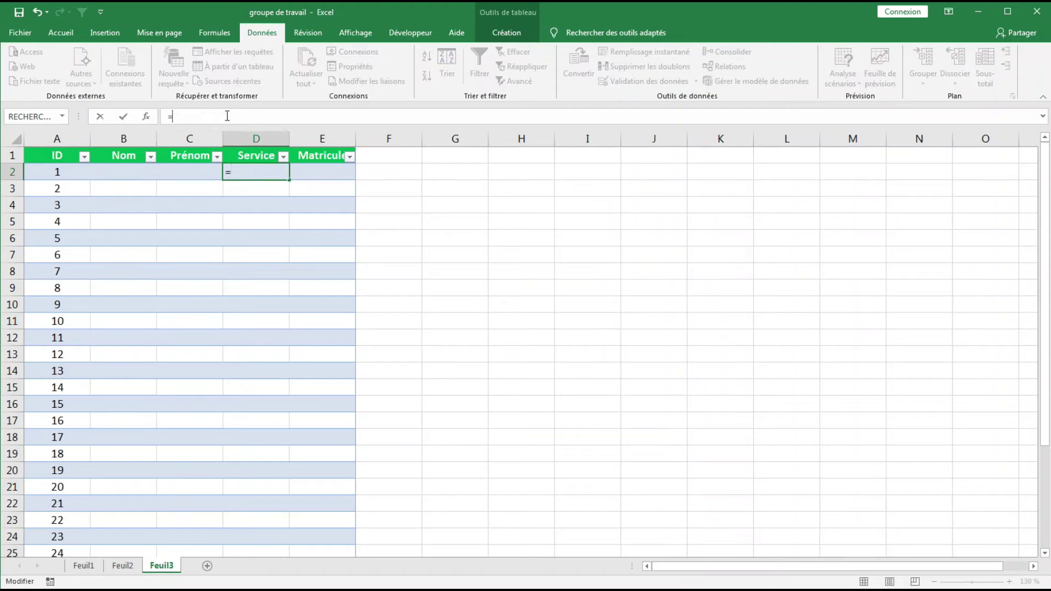
key("ctrl+v")
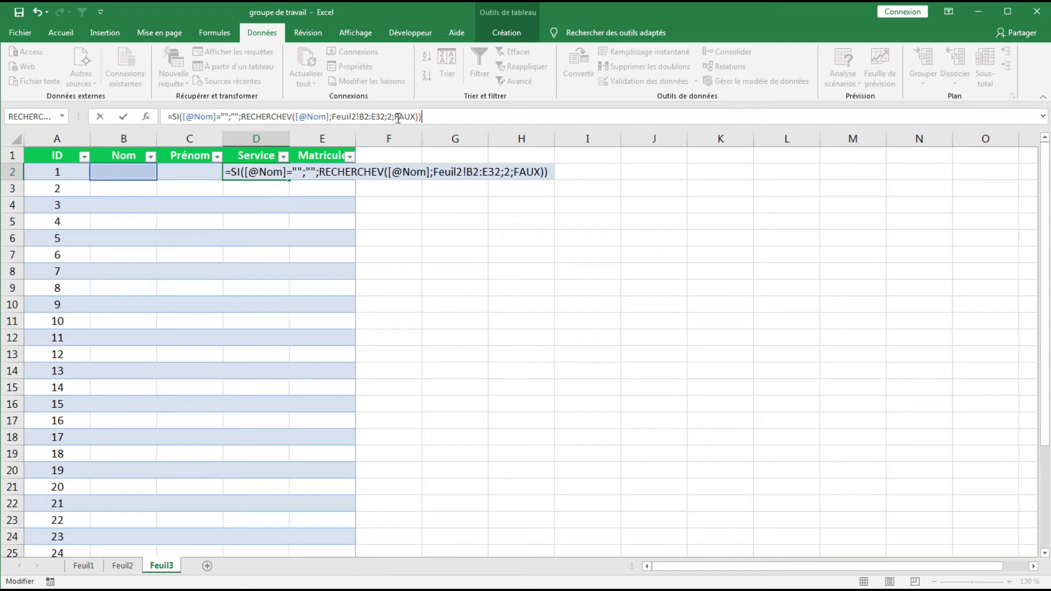
left_click(391, 116)
key("BackSpace")
type("3")
key("ctrl+Return")
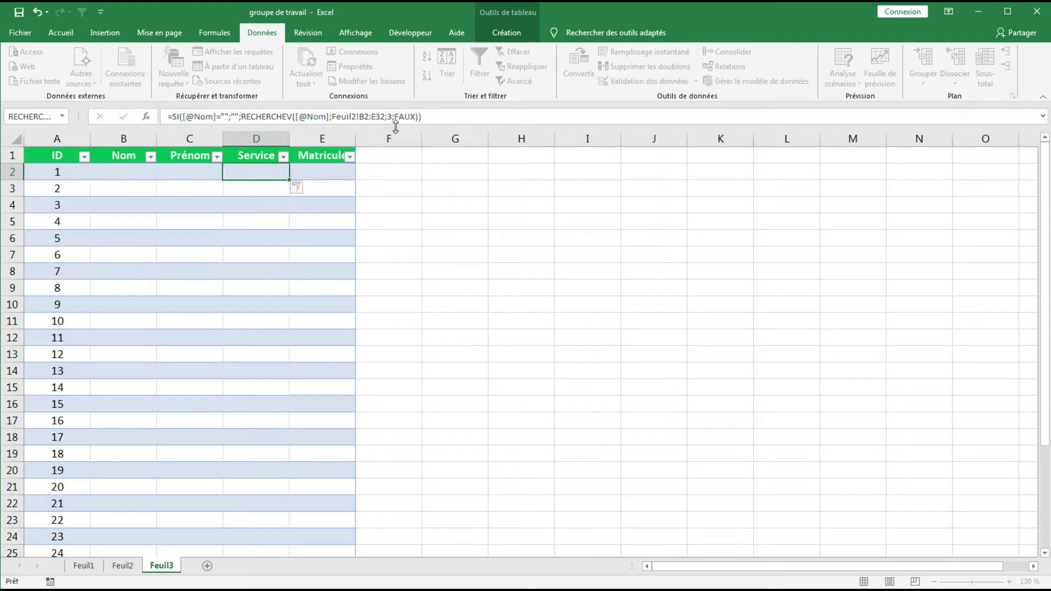
key("Return")
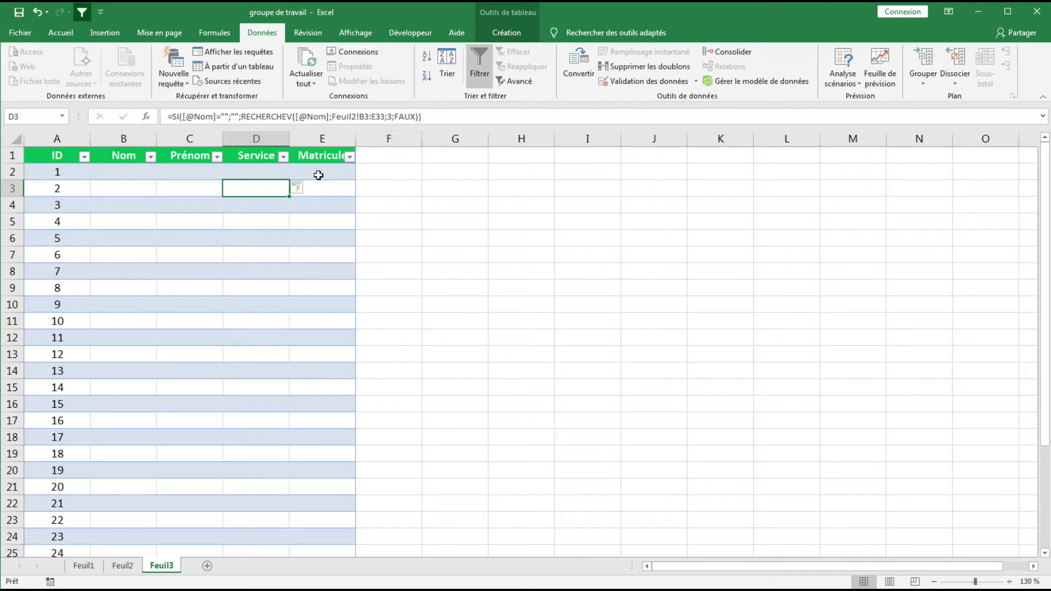
Paste the formula into Matricule cell E2 with column index 4 and commit it
left_click(318, 174)
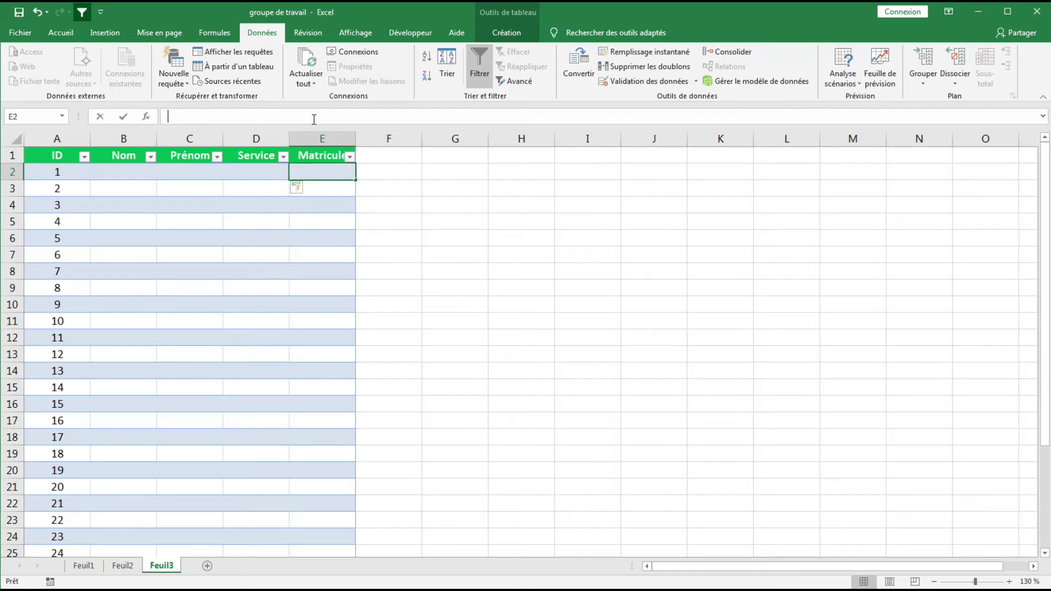
type("=")
type("SI([@Nom]=\"\";\"\";RECHERCHEV([@Nom];Feuil2!B2:E32;2;FAUX))")
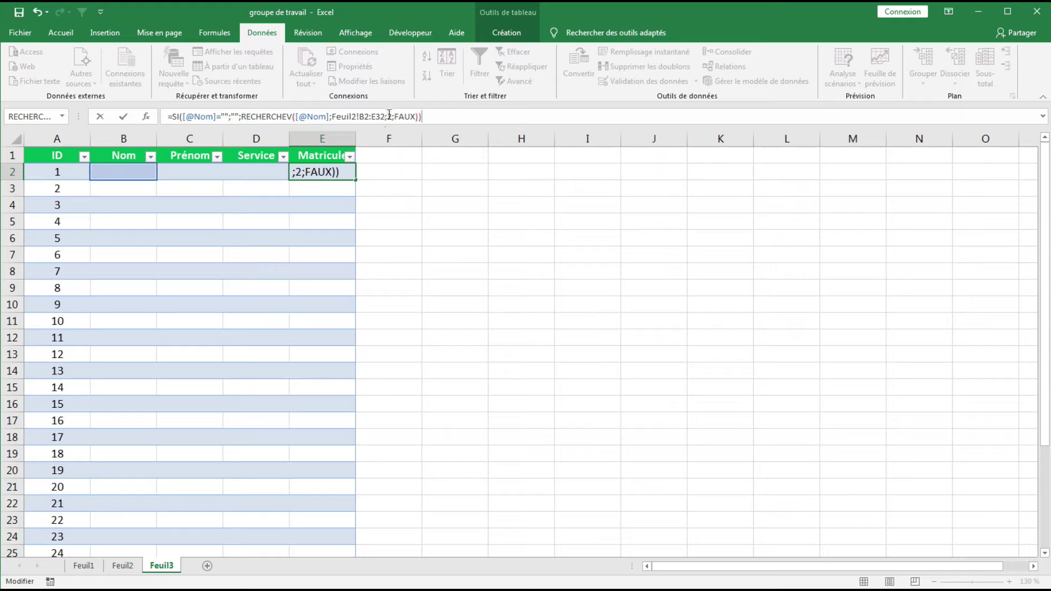
left_click(392, 116)
key("BackSpace")
type("4")
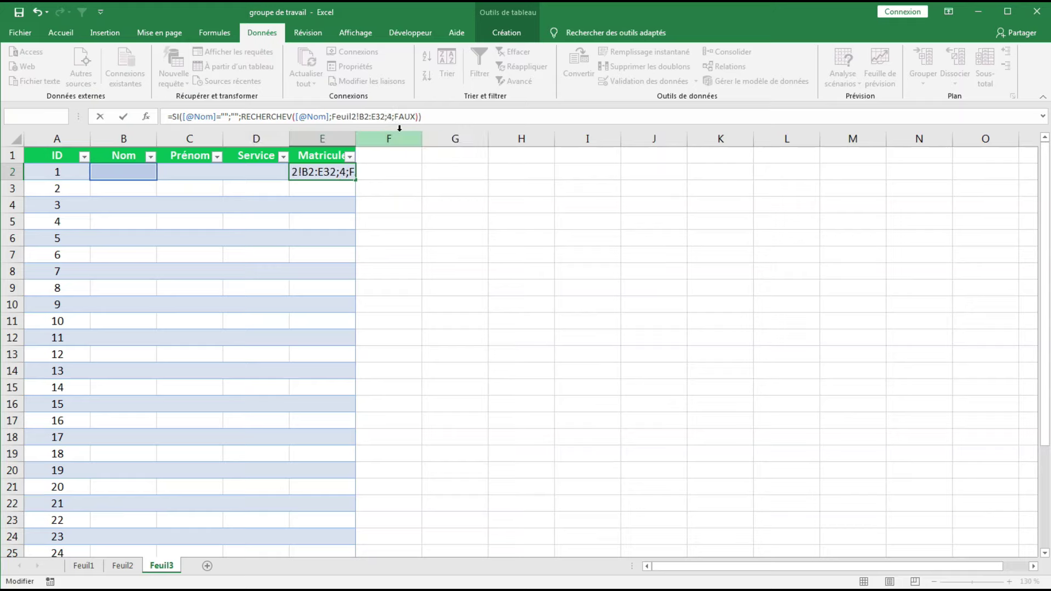
key("Return")
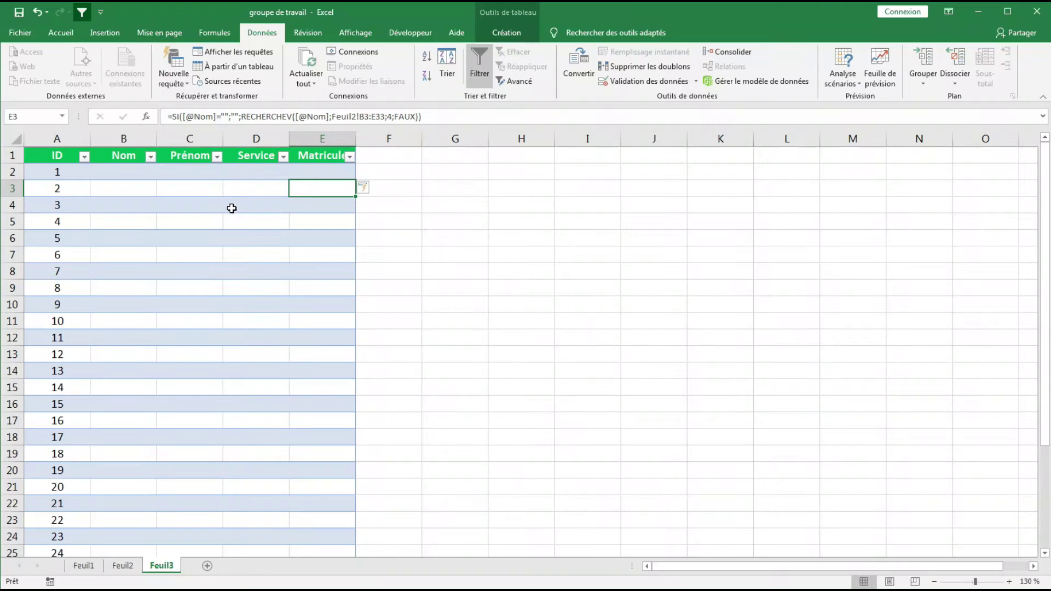
left_click(190, 208)
left_click(190, 223)
left_click(191, 245)
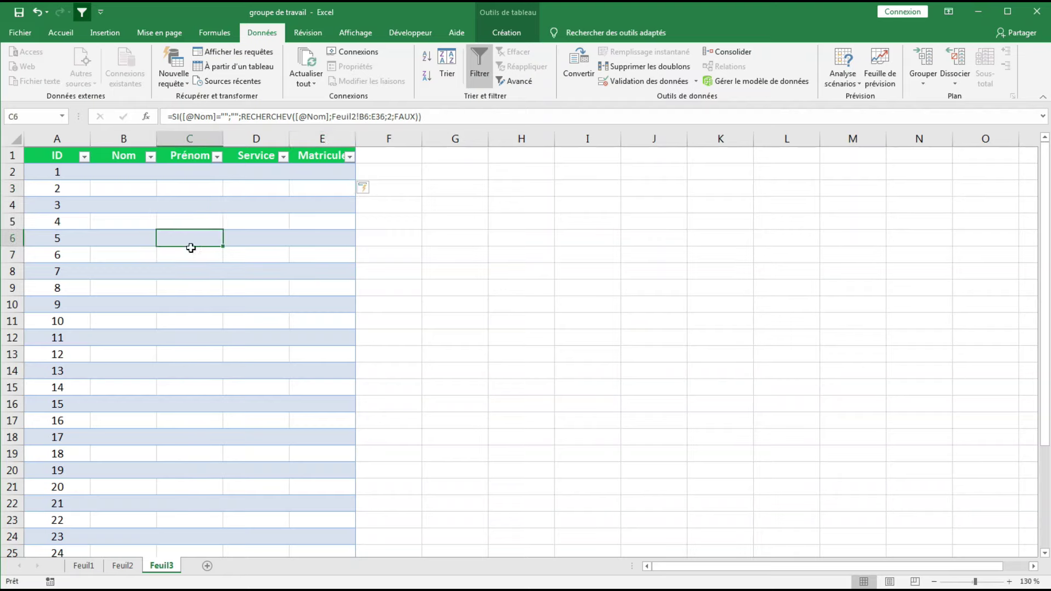
left_click(190, 252)
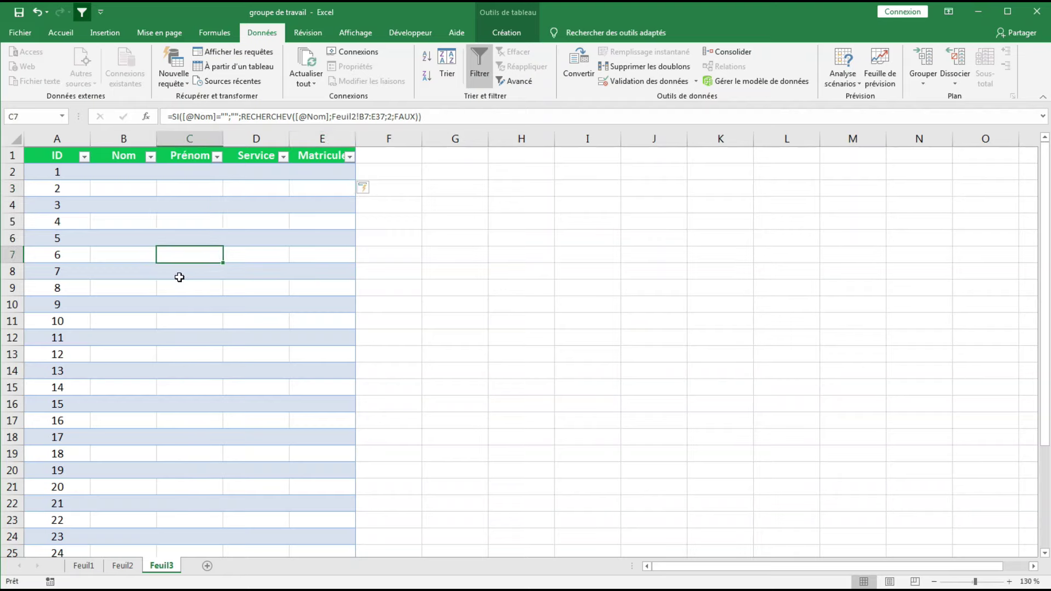
left_click(180, 274)
left_click(181, 285)
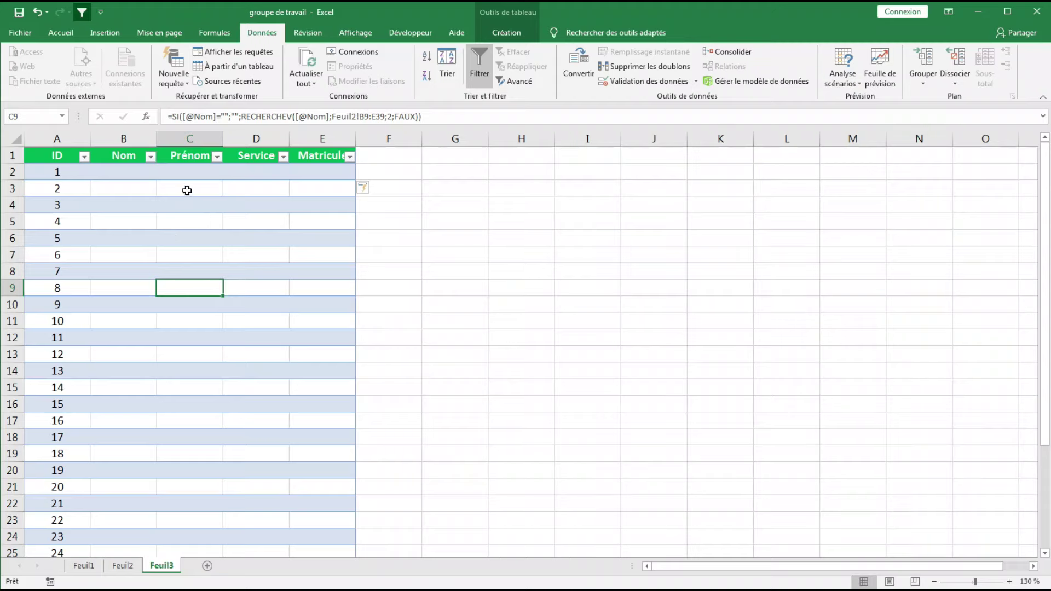
Pick WECK in B2's Nom list and check the Prénom, Service and Matricule results
left_click(131, 171)
left_click(162, 175)
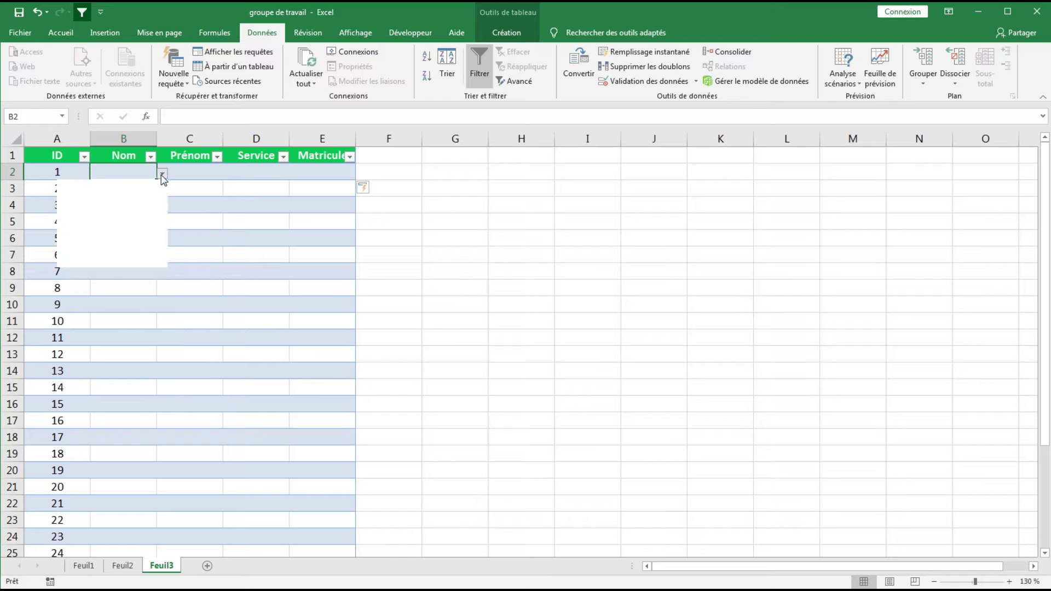
left_click(134, 184)
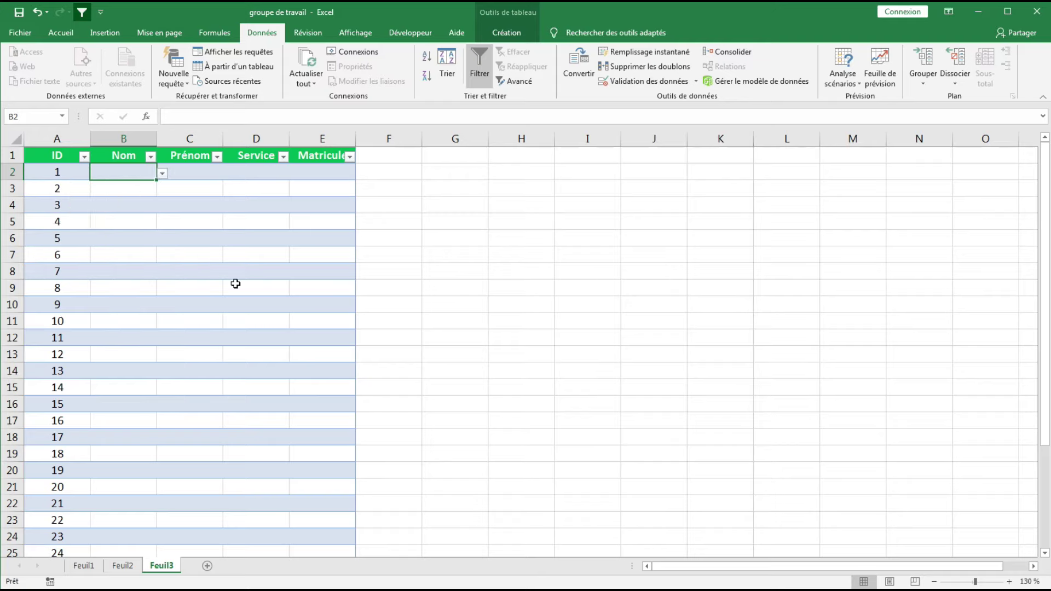
left_click(195, 171)
left_click(248, 172)
left_click(325, 170)
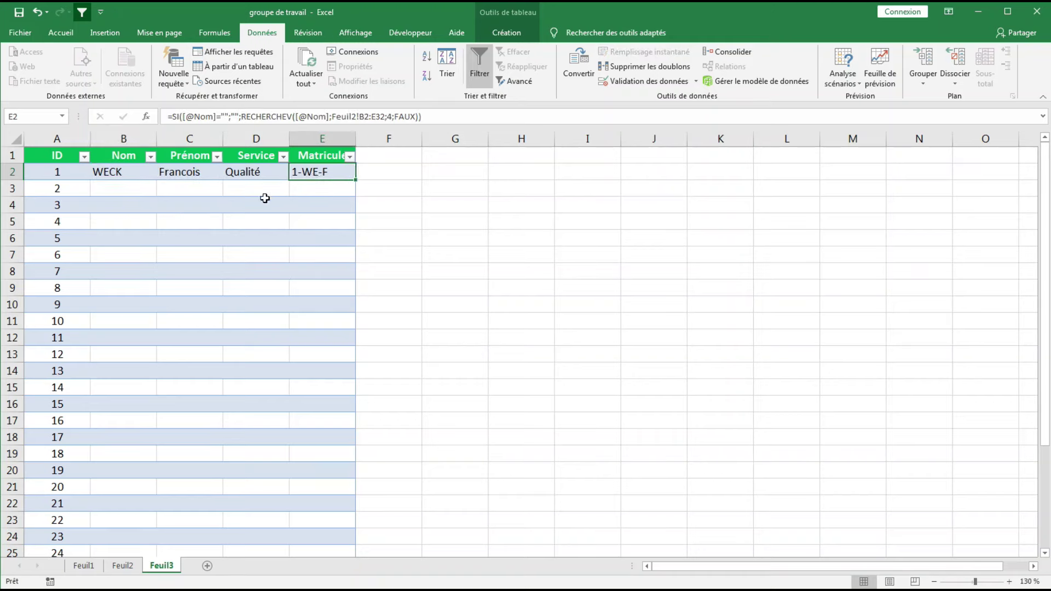
Pick LOUAN, WILL, BONDIS and BLACKISH for rows 3–6, then select B2:E6
left_click(136, 186)
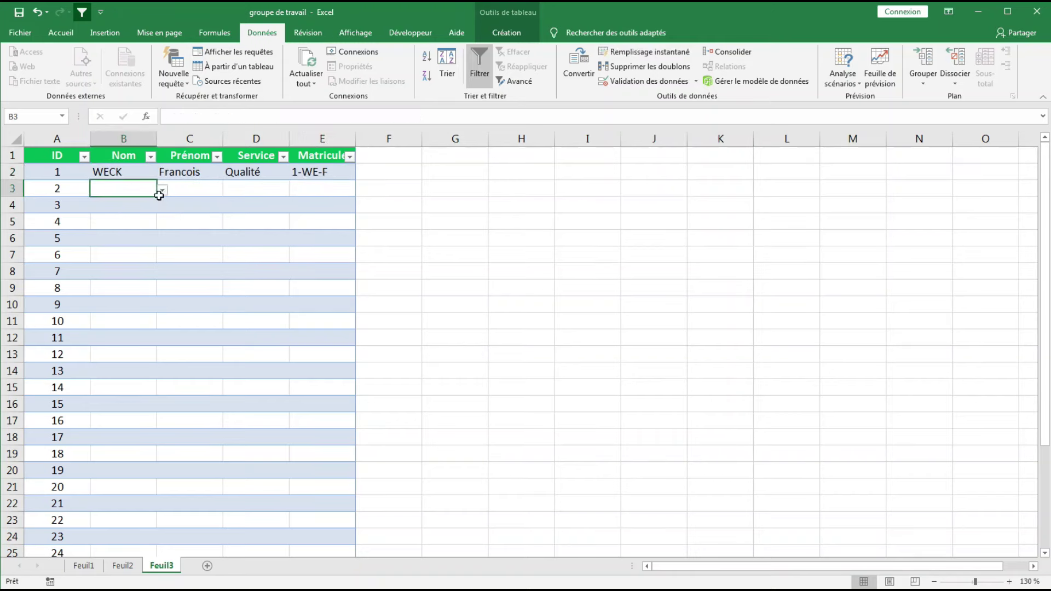
left_click(162, 190)
left_click(132, 213)
left_click(150, 210)
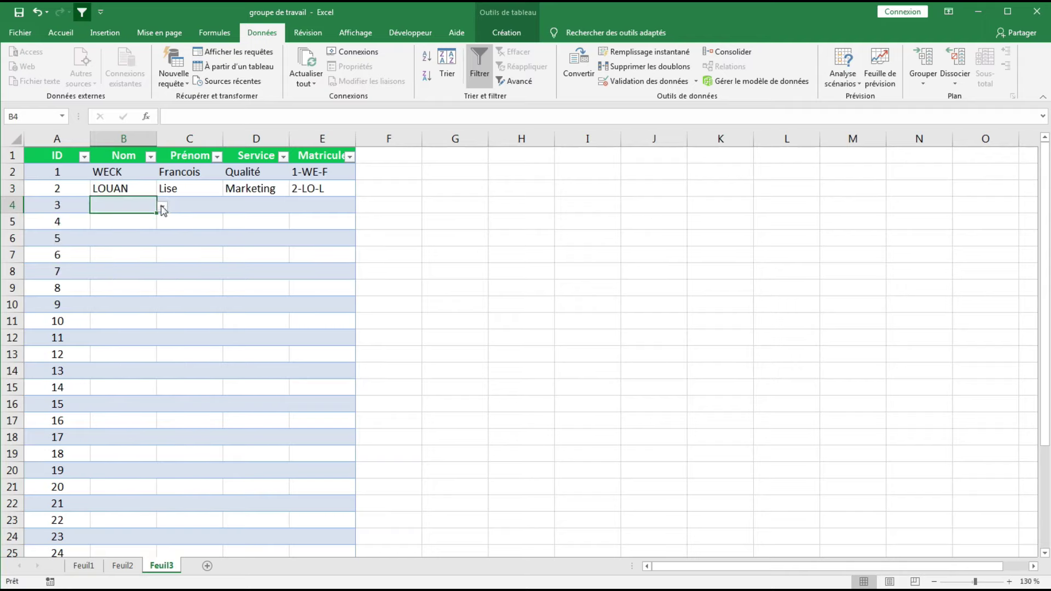
left_click(162, 206)
left_click(120, 242)
left_click(122, 222)
left_click(162, 223)
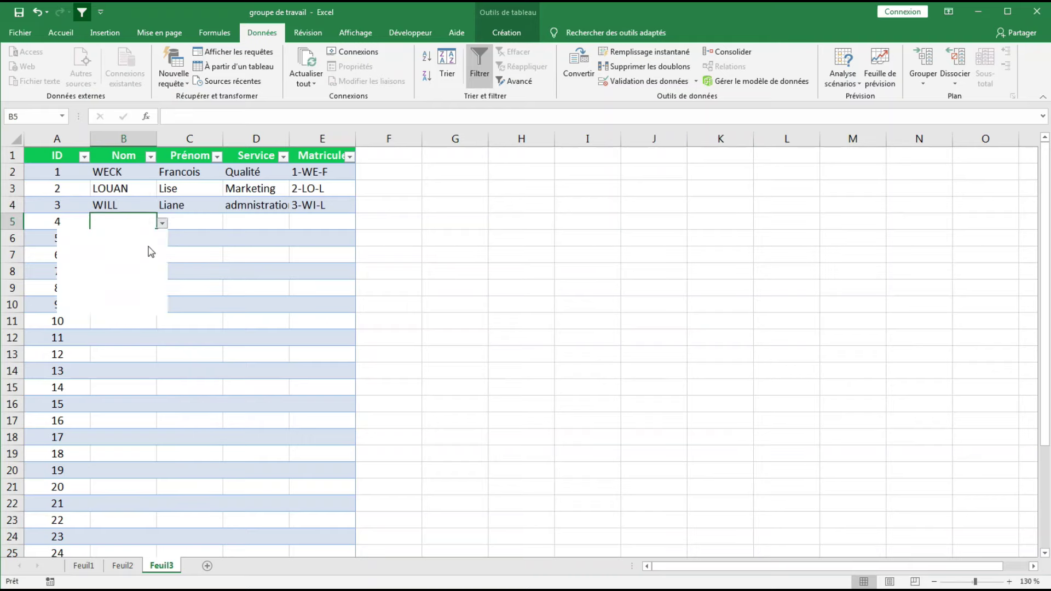
left_click(119, 269)
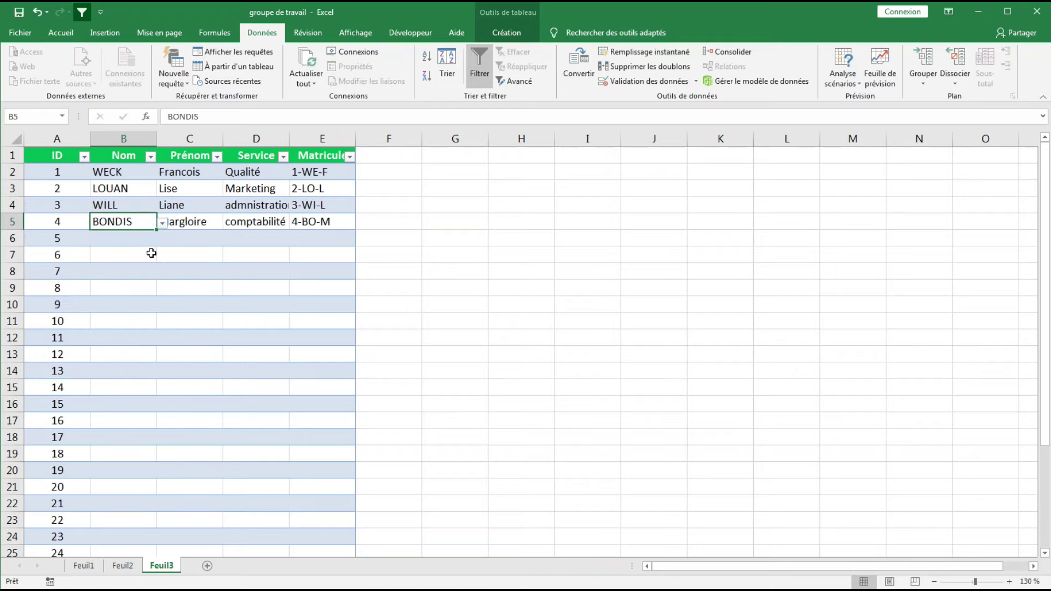
left_click(134, 239)
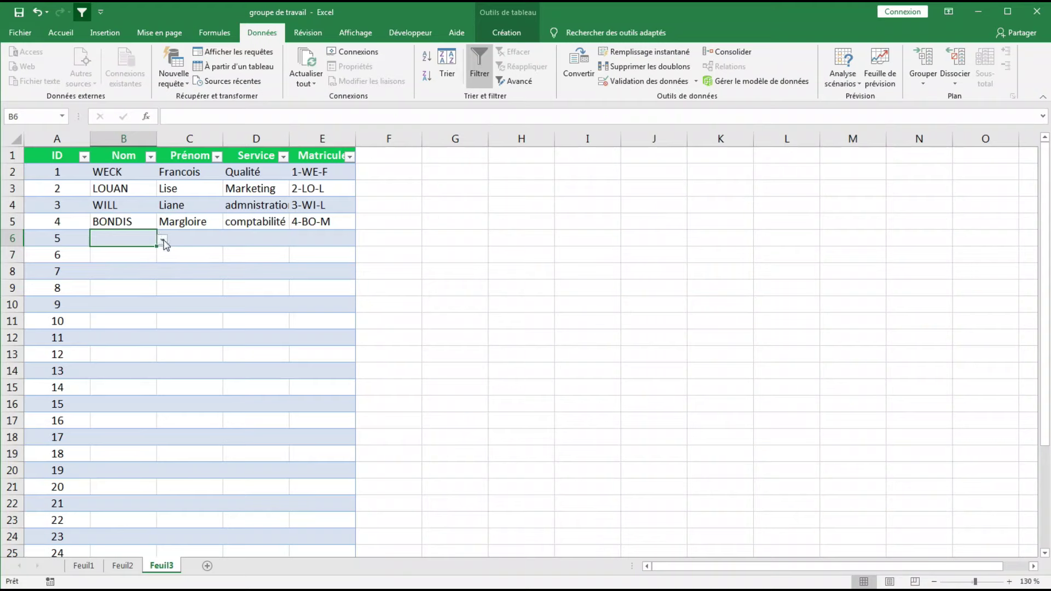
left_click(162, 239)
left_click(115, 296)
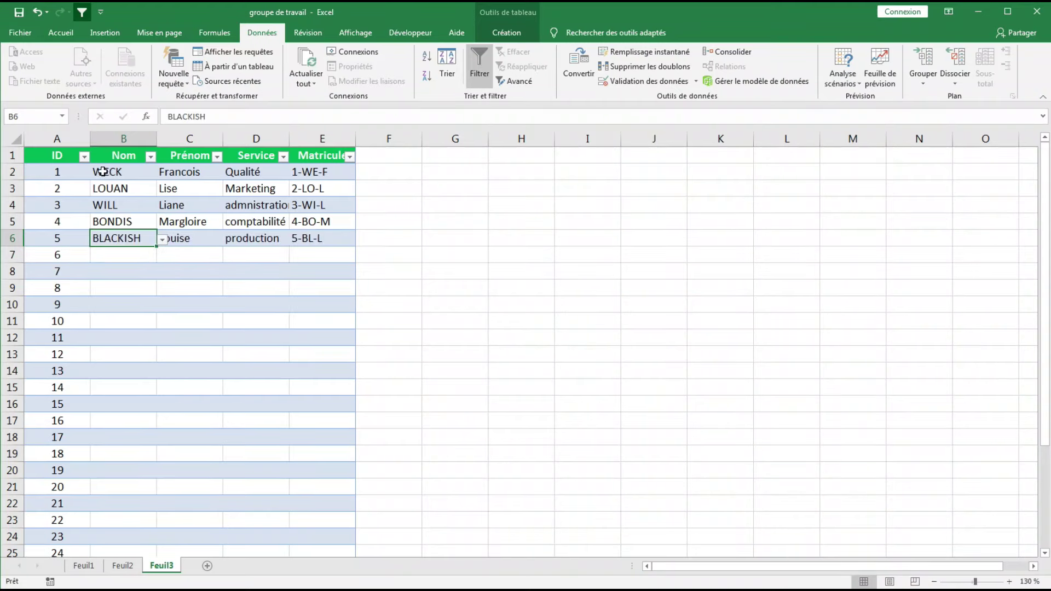
left_click_drag(103, 171, 328, 242)
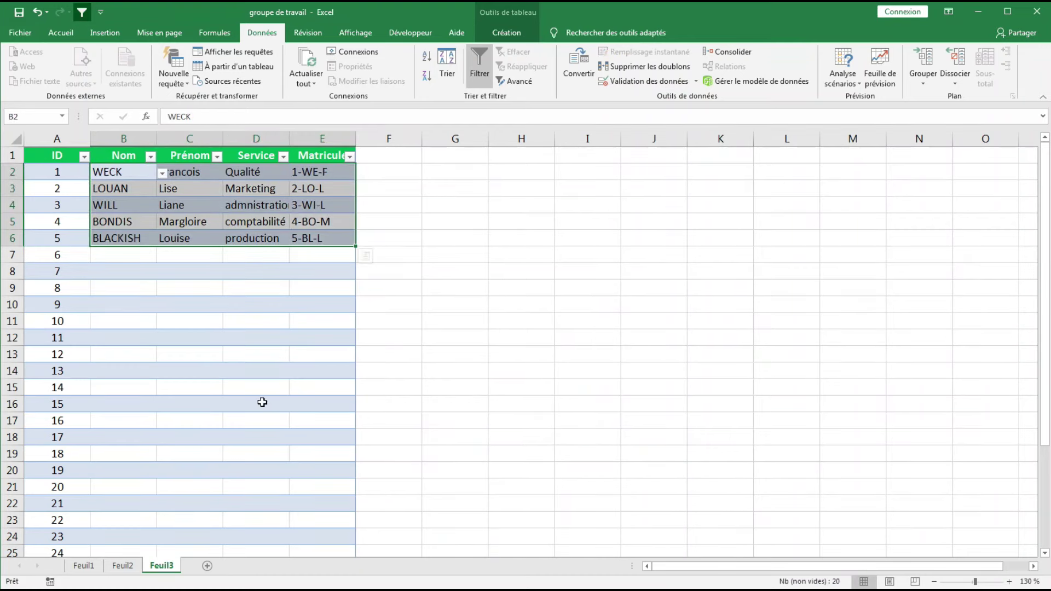
Copy the five rows and paste them as values into Feuil2 starting at G3
key("ctrl+c")
left_click(123, 566, "ctrl")
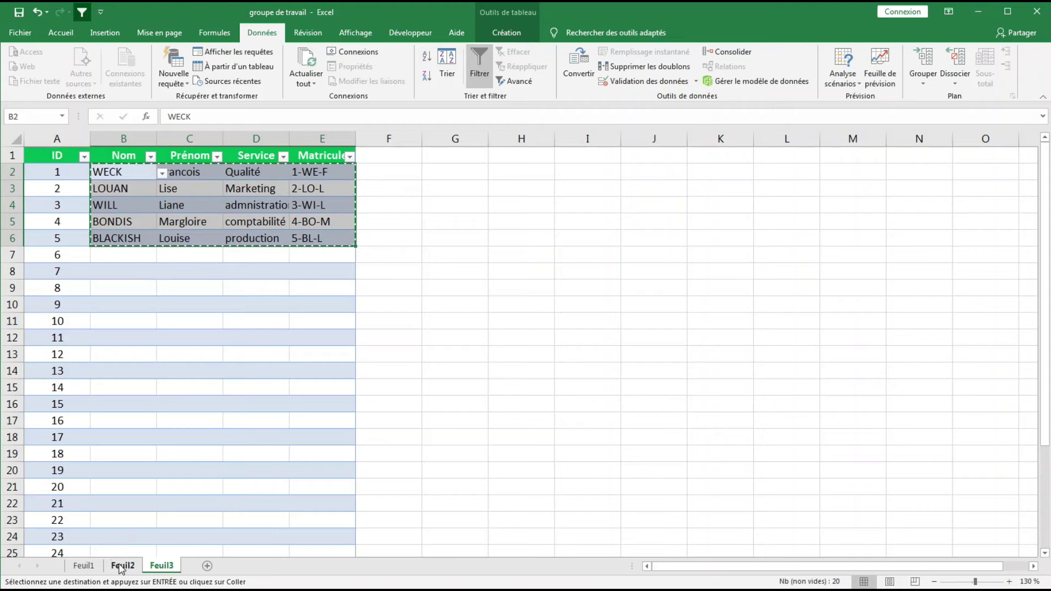
key("ctrl+Page_Up")
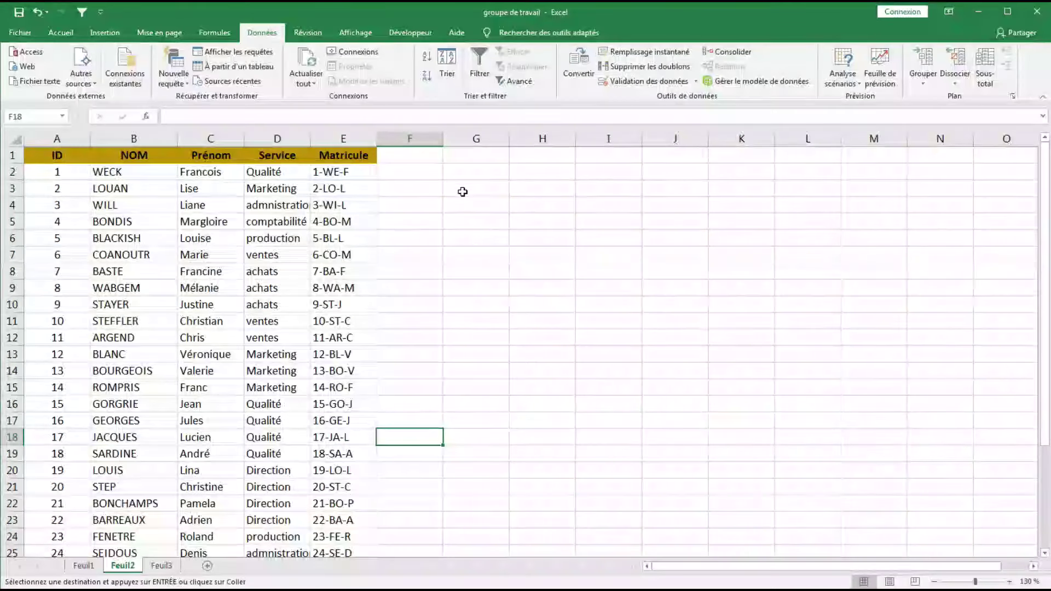
left_click(462, 189)
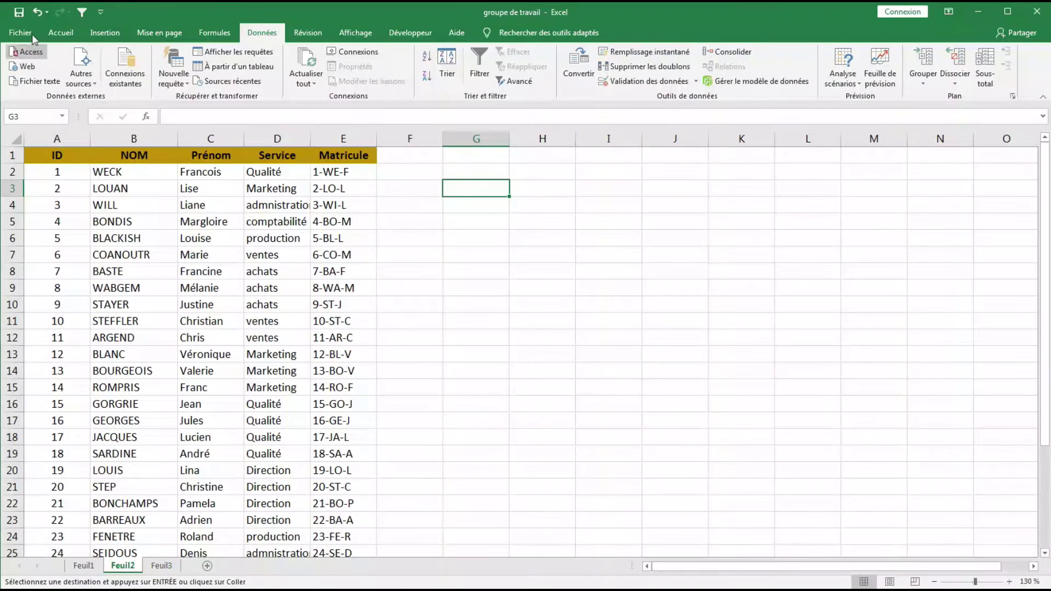
left_click(59, 33)
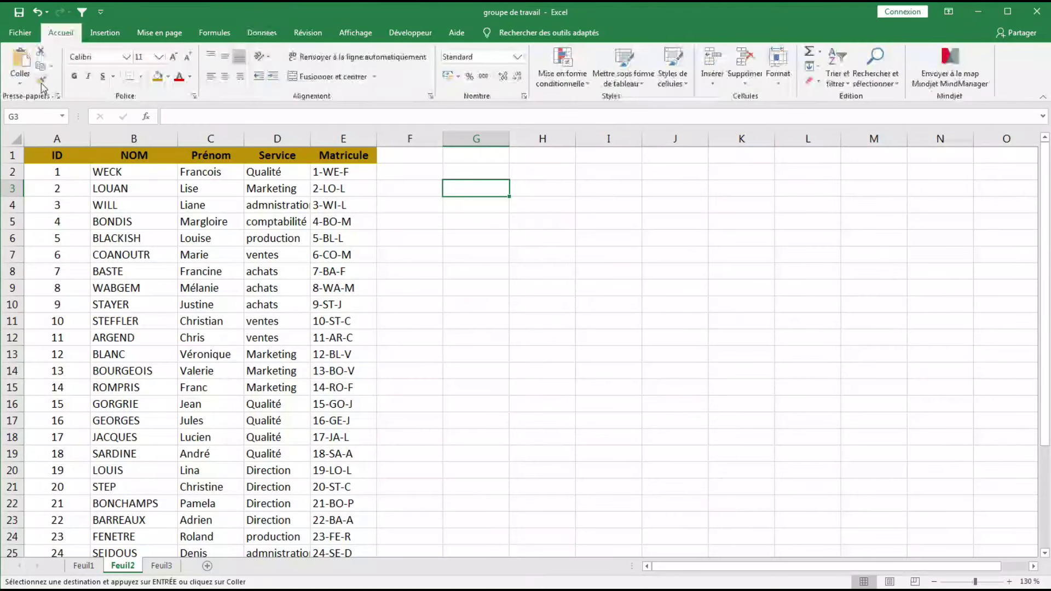
left_click(22, 84)
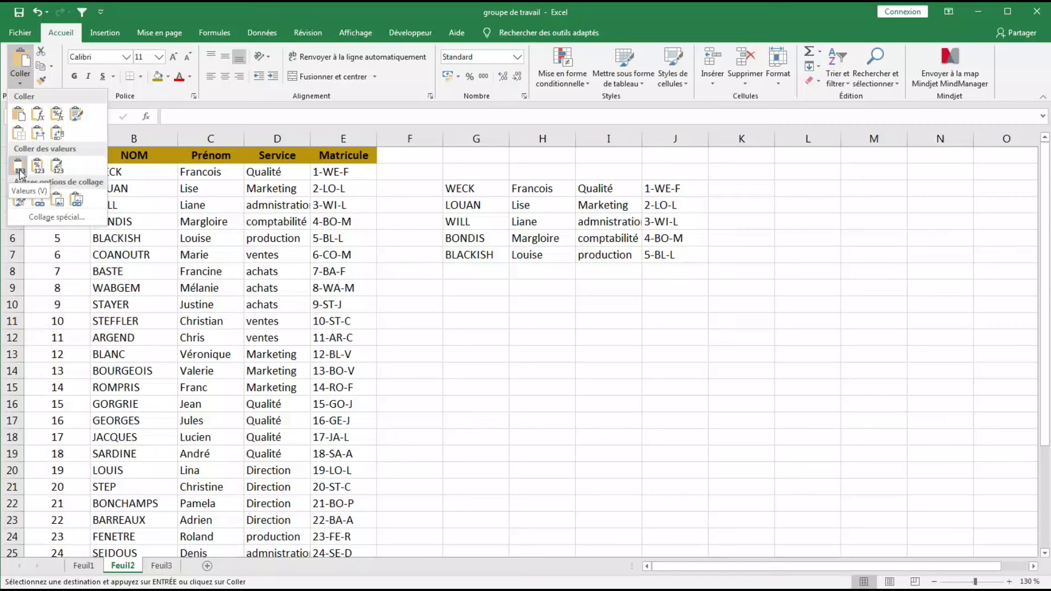
left_click(19, 173)
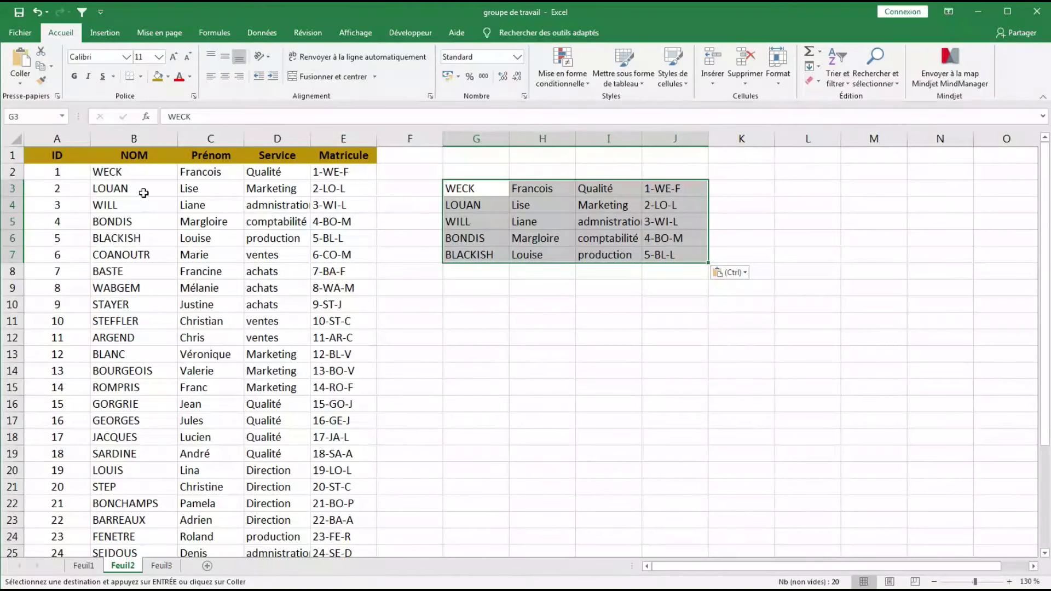
Compare the pasted WECK and LOUAN rows with the original list, then return to Feuil3
left_click_drag(471, 187, 672, 187)
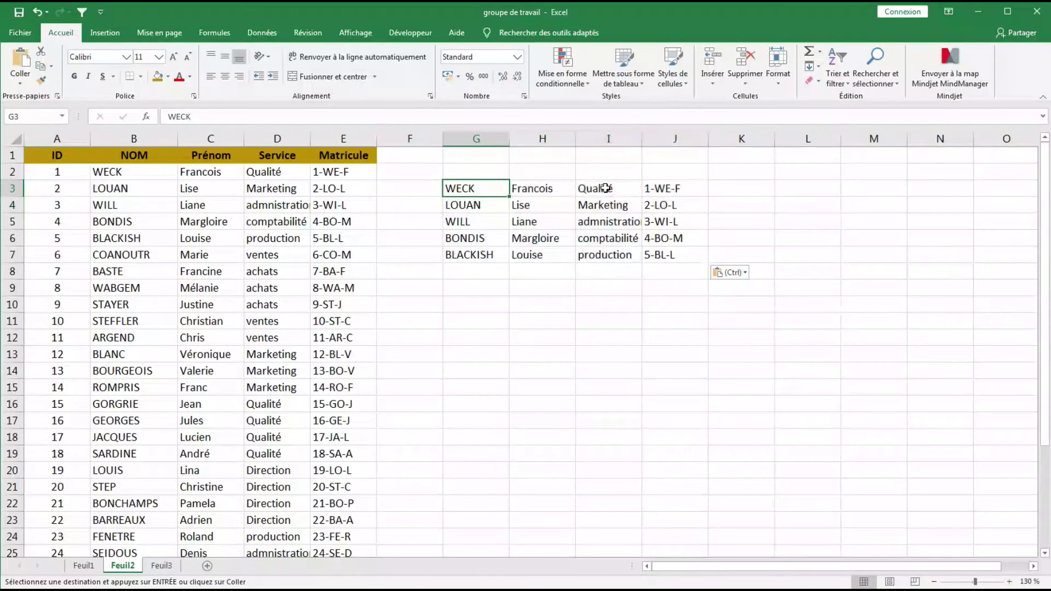
left_click_drag(105, 172, 319, 175)
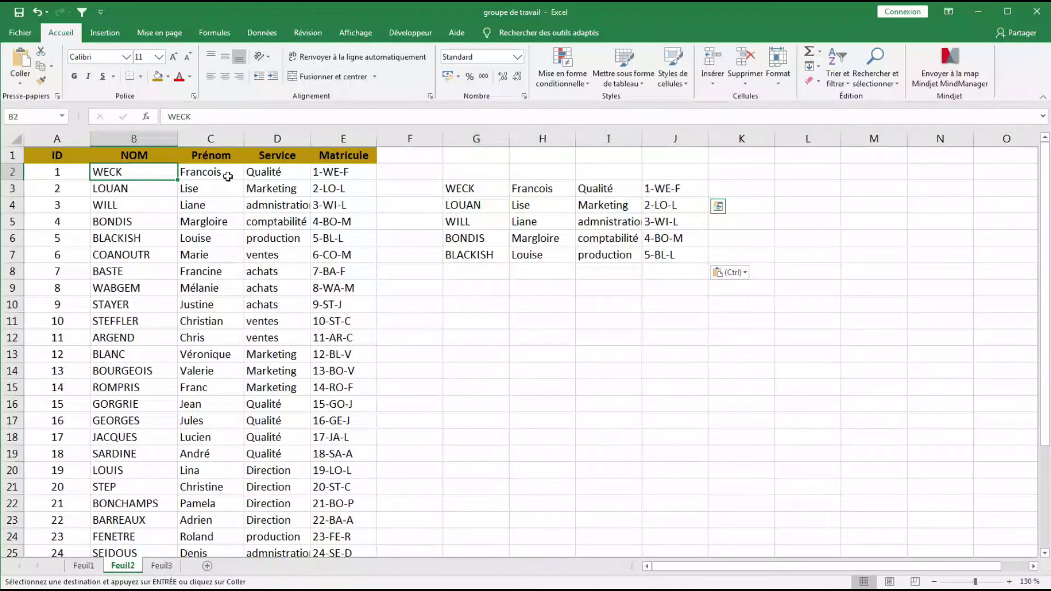
left_click_drag(458, 206, 674, 206)
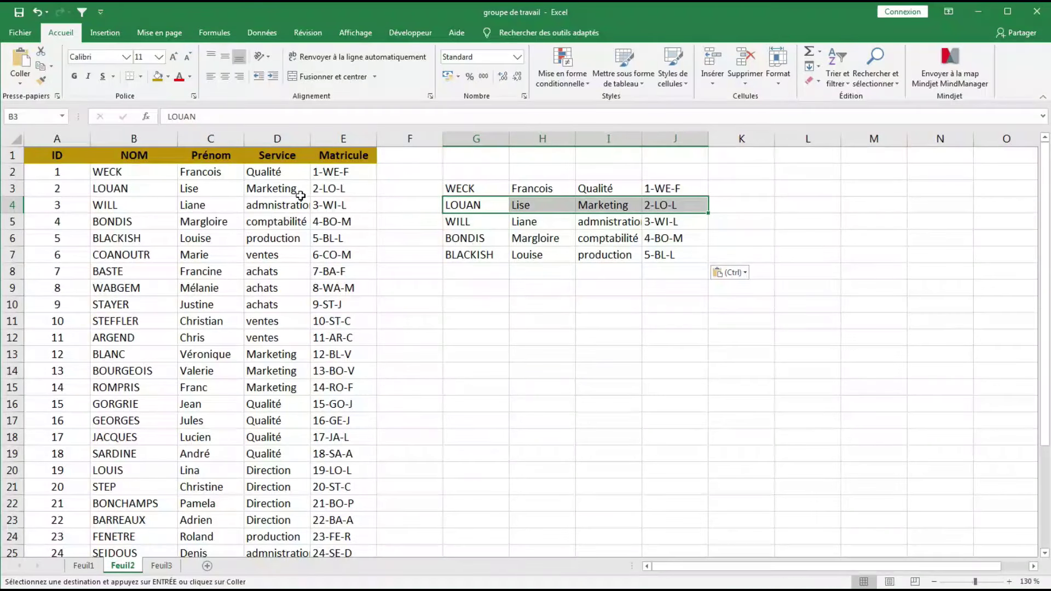
left_click_drag(104, 187, 347, 198)
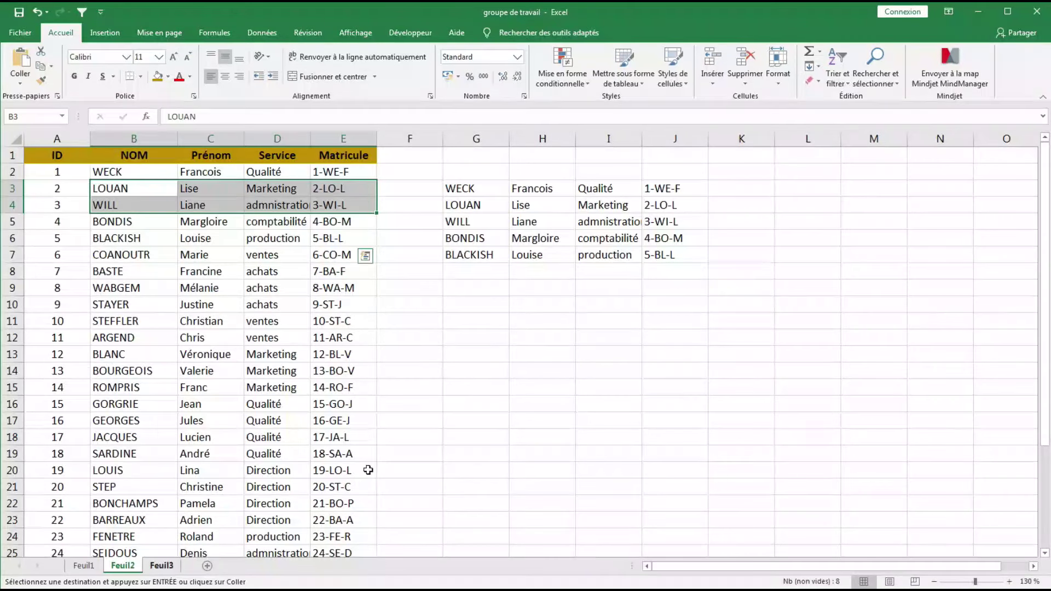
key("ctrl+Page_Down")
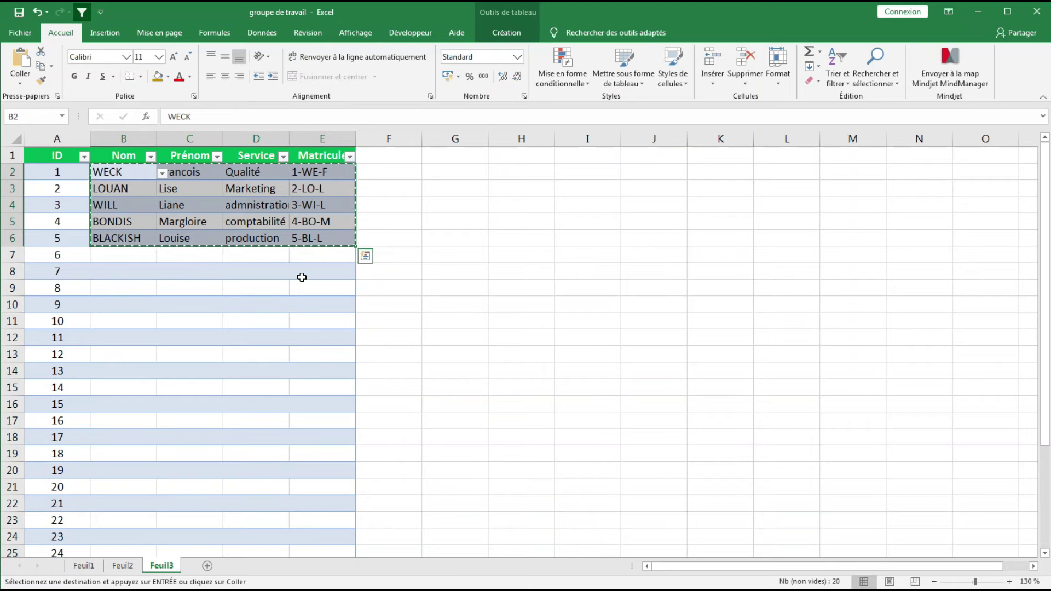
Return to Feuil2 to compare the pasted values in G3:J7 with the staff list
left_click(123, 566)
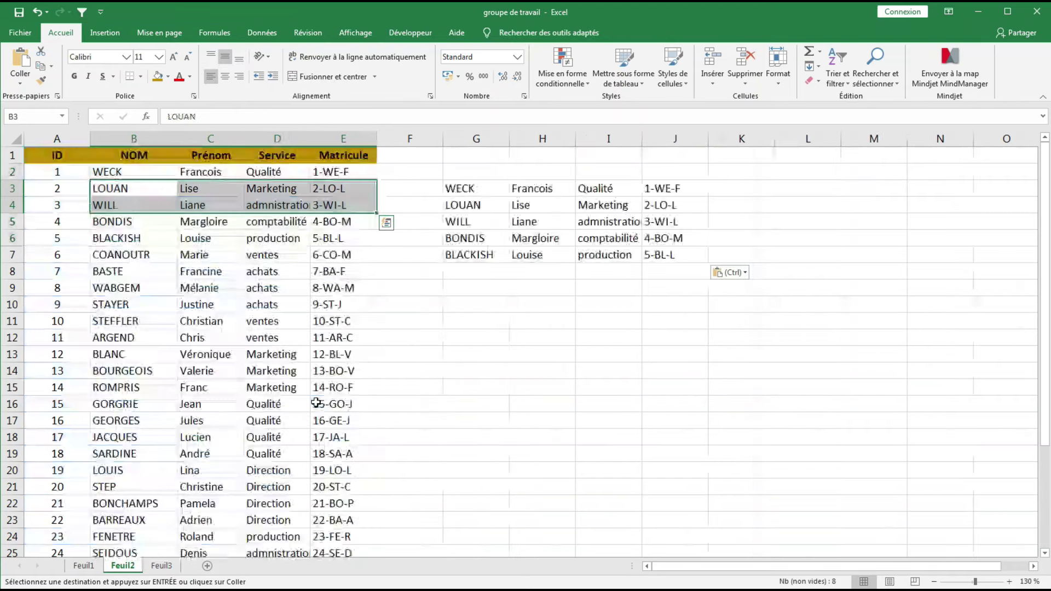